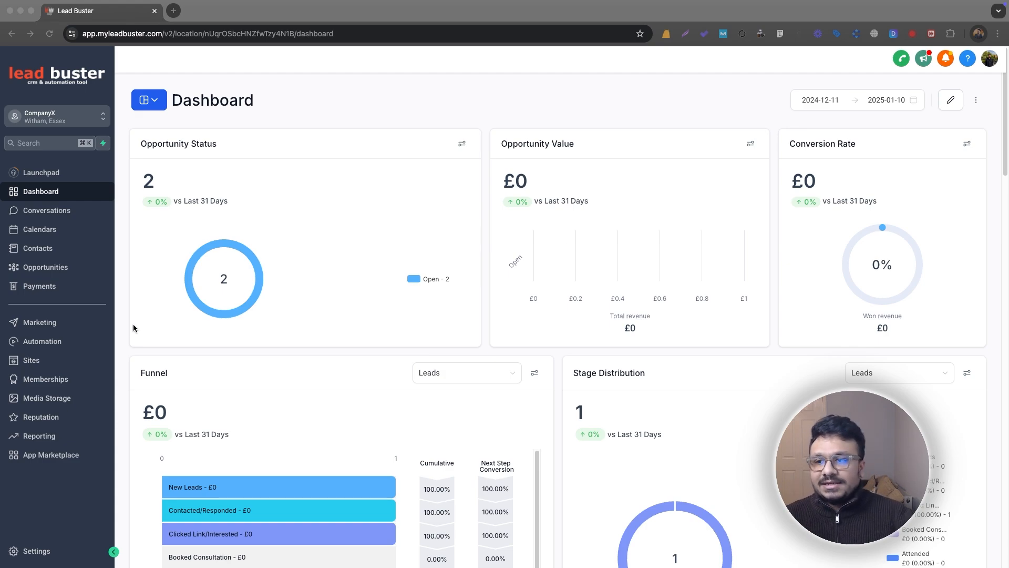
# Step: Create a new automation workflow from scratch and name it "Goal Trigger Link"
pyautogui.click(97, 343)
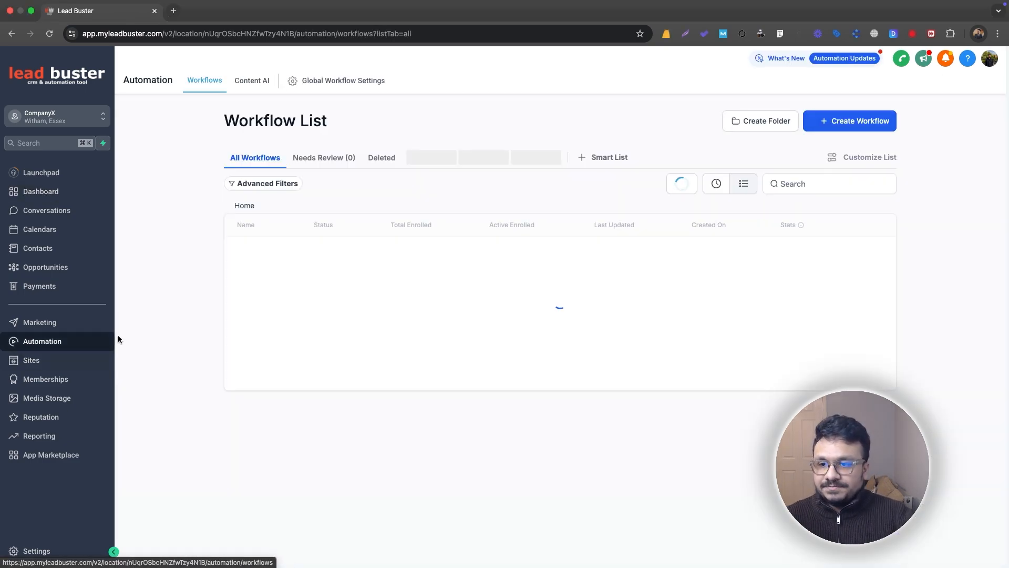
pyautogui.click(281, 410)
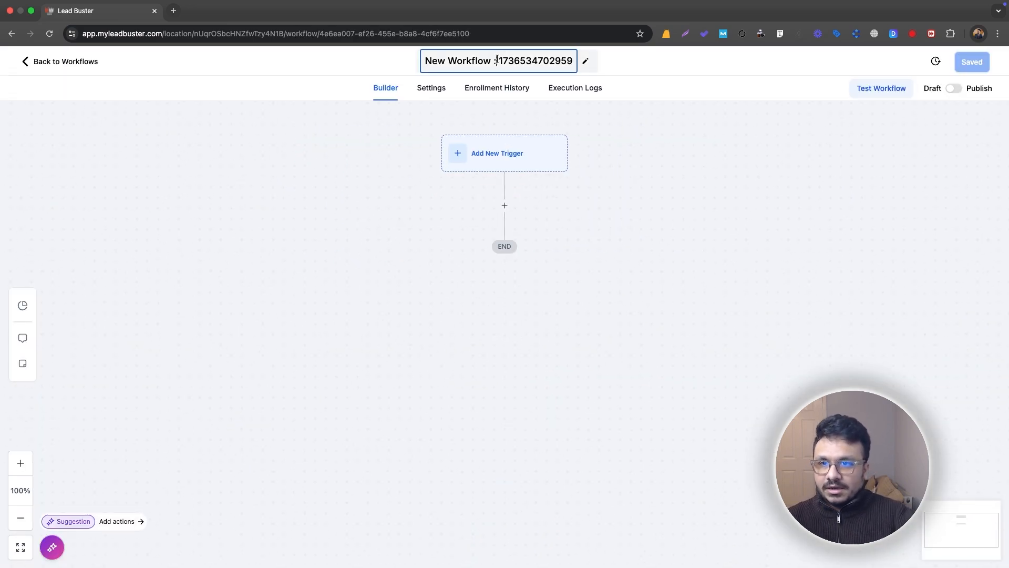
pyautogui.click(496, 59)
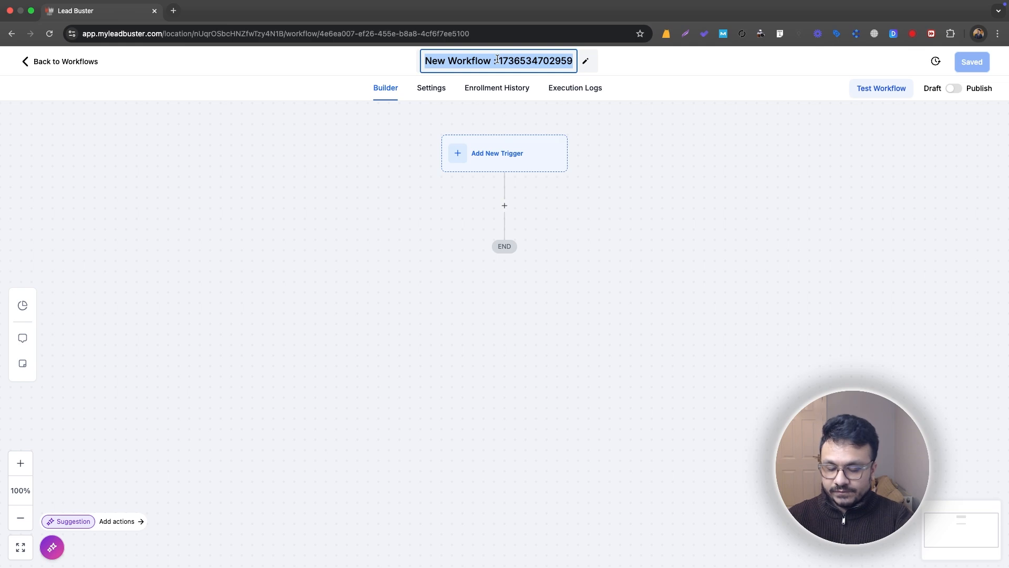
pyautogui.write('Goal Trigge')
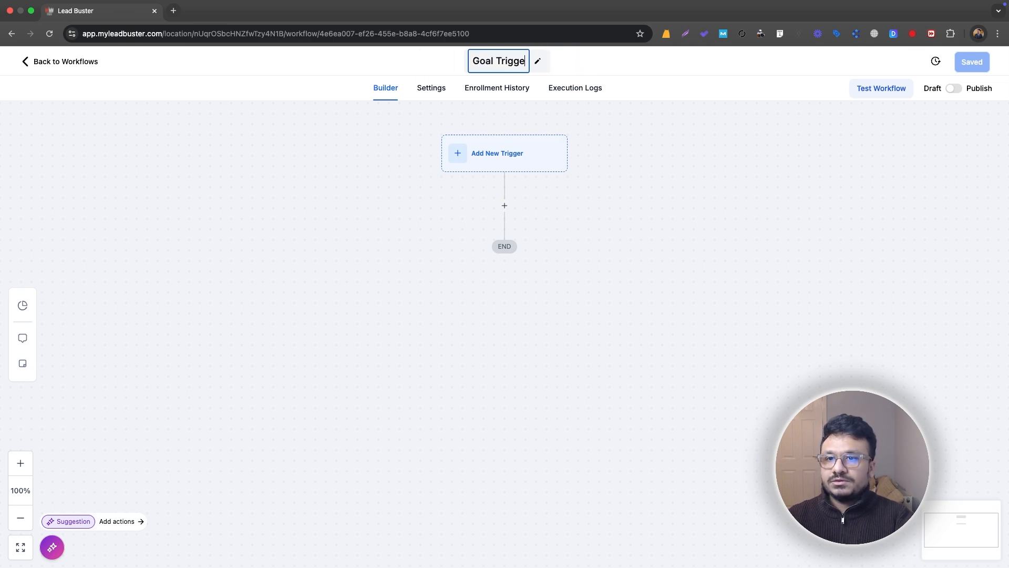
pyautogui.write('r Link')
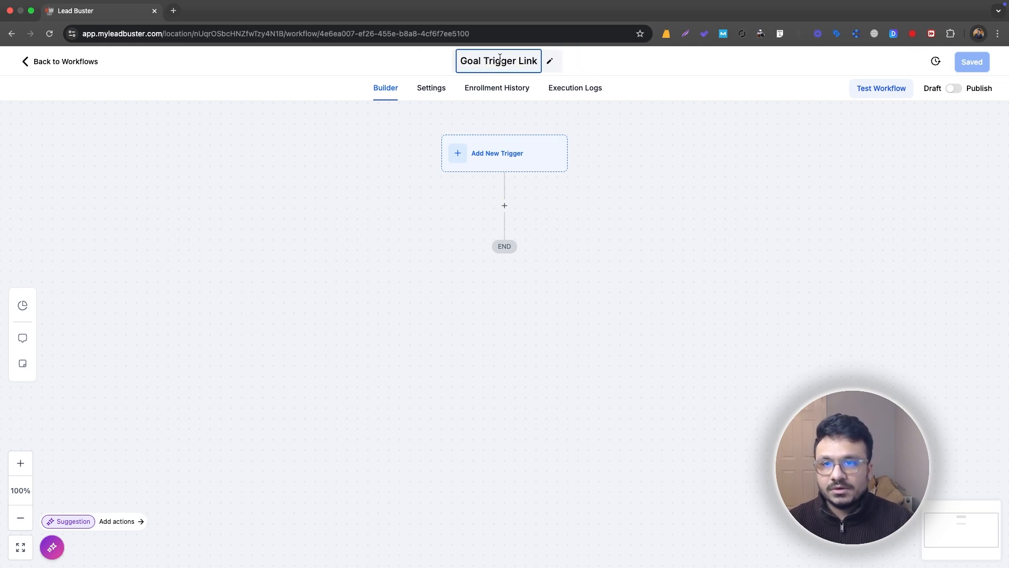
pyautogui.press('Return')
# Step: Add a Send Email action as the workflow's first step, with the subject "New OFFER"
pyautogui.click(520, 162)
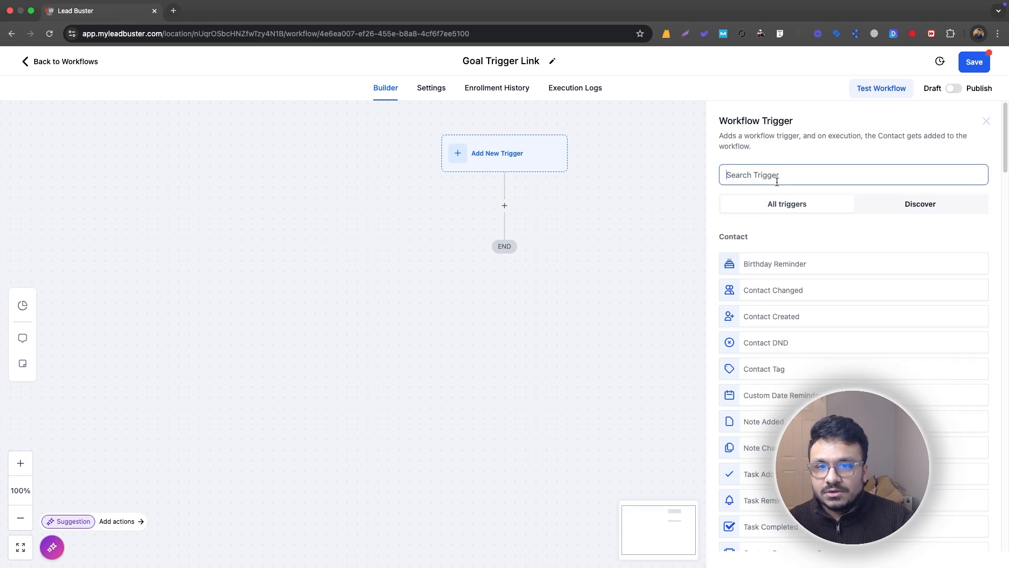
pyautogui.click(986, 121)
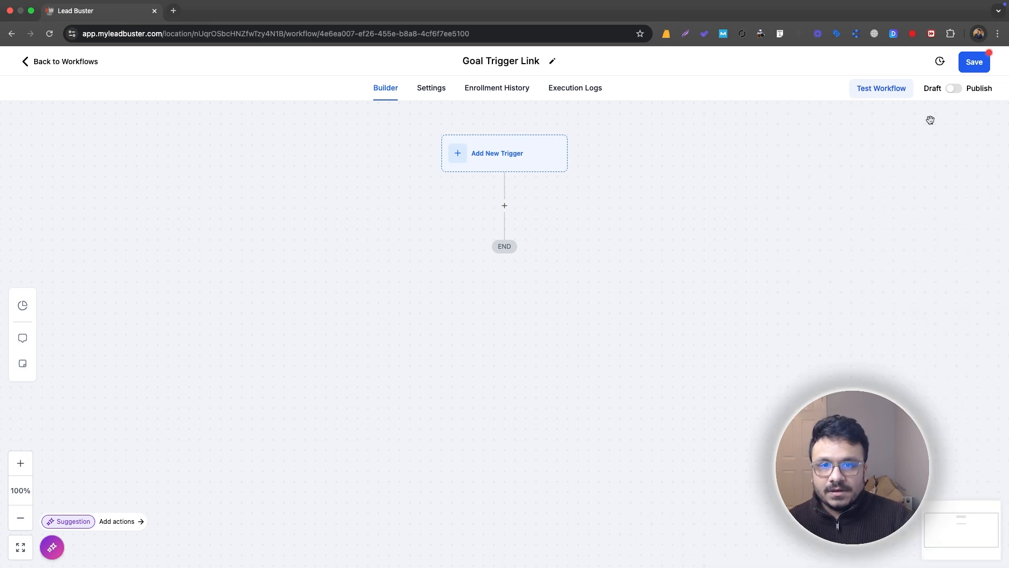
pyautogui.click(505, 205)
pyautogui.write('email')
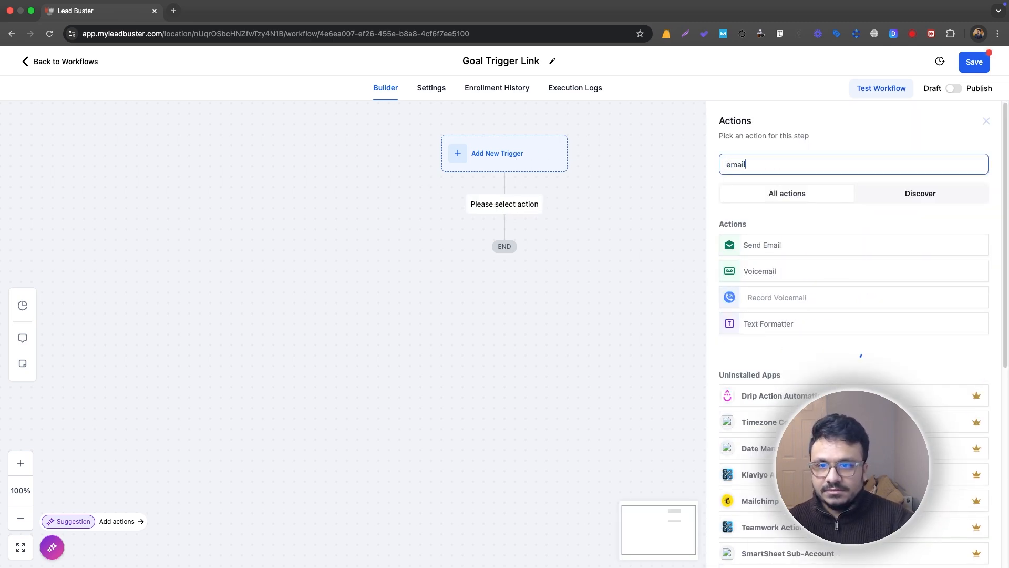
pyautogui.click(788, 248)
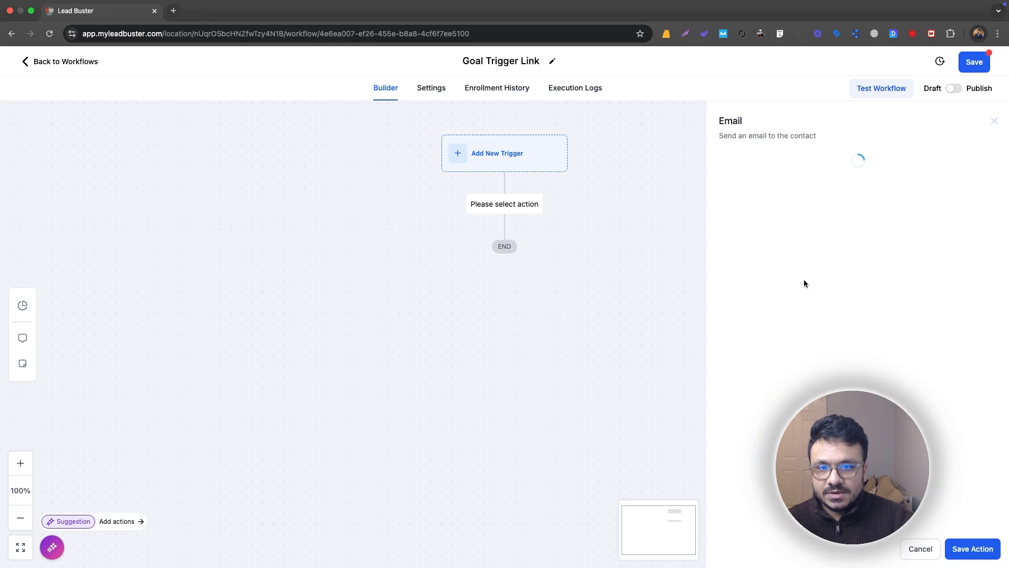
pyautogui.click(776, 348)
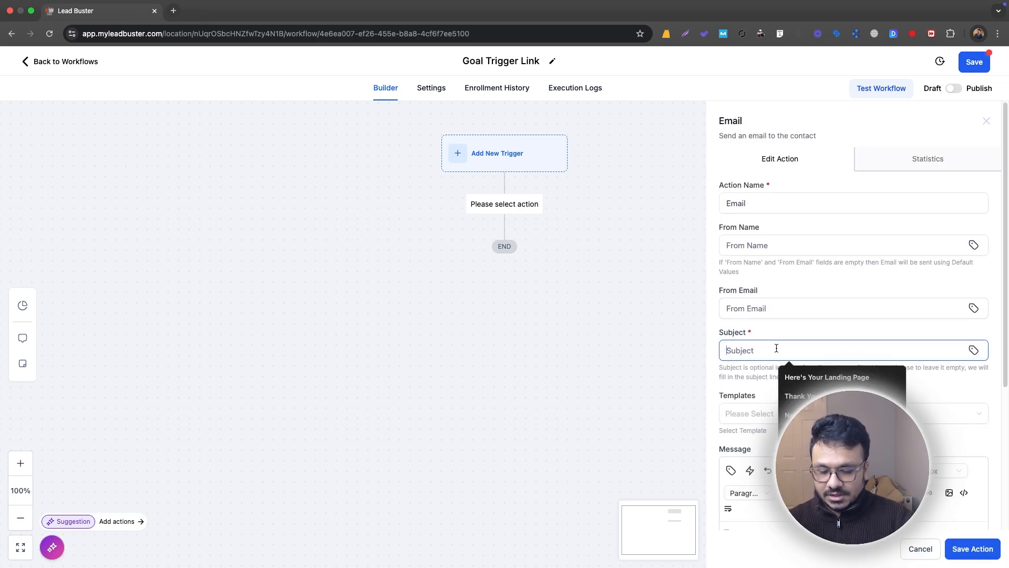
pyautogui.write('New OFFER')
# Step: Write the email message as "email body", followed further down by the line "Interested? Click here"
pyautogui.scroll(-2, 776, 348)
pyautogui.click(746, 444)
pyautogui.write('e')
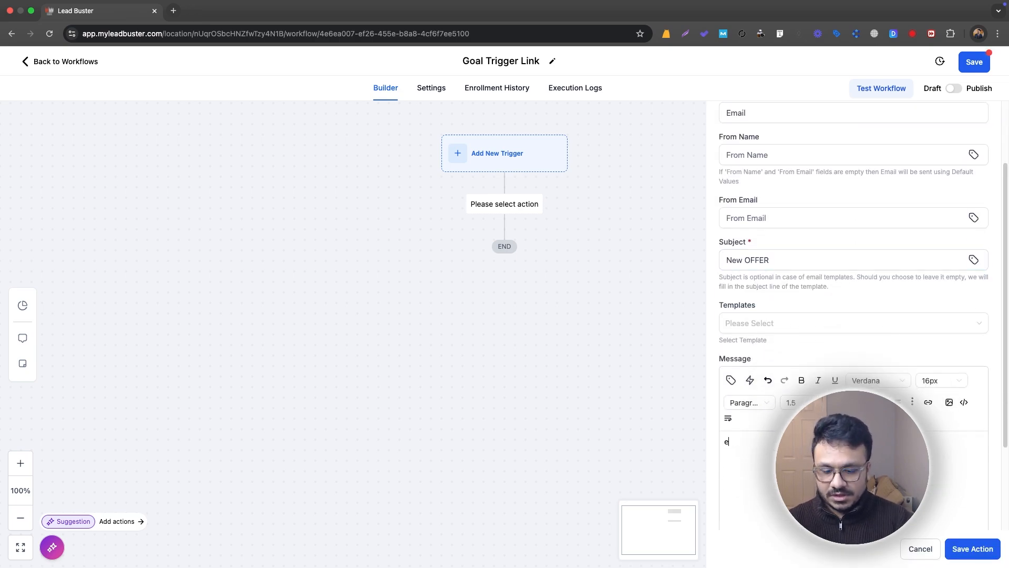
pyautogui.write('mail body  ')
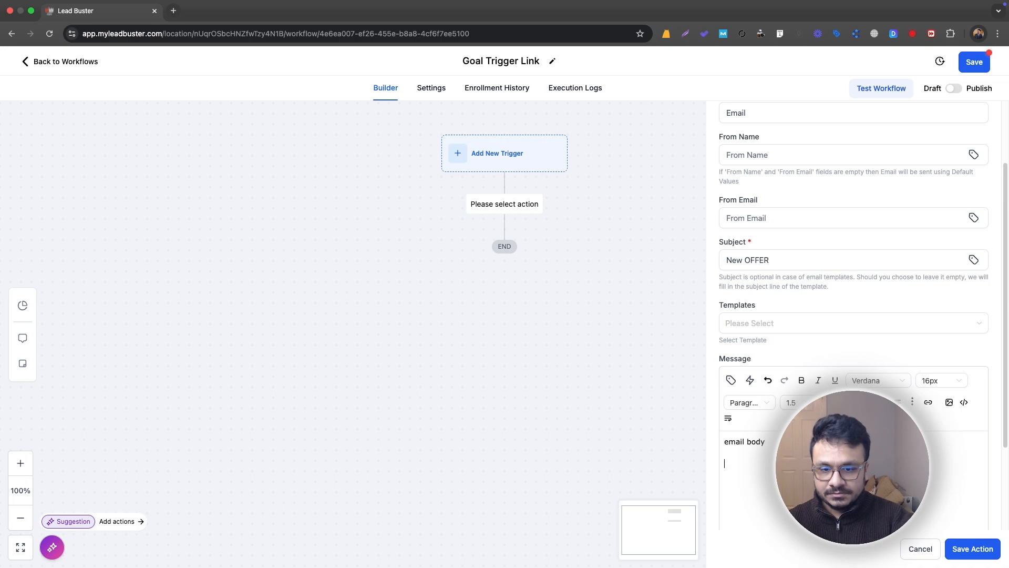
pyautogui.write('Interested?')
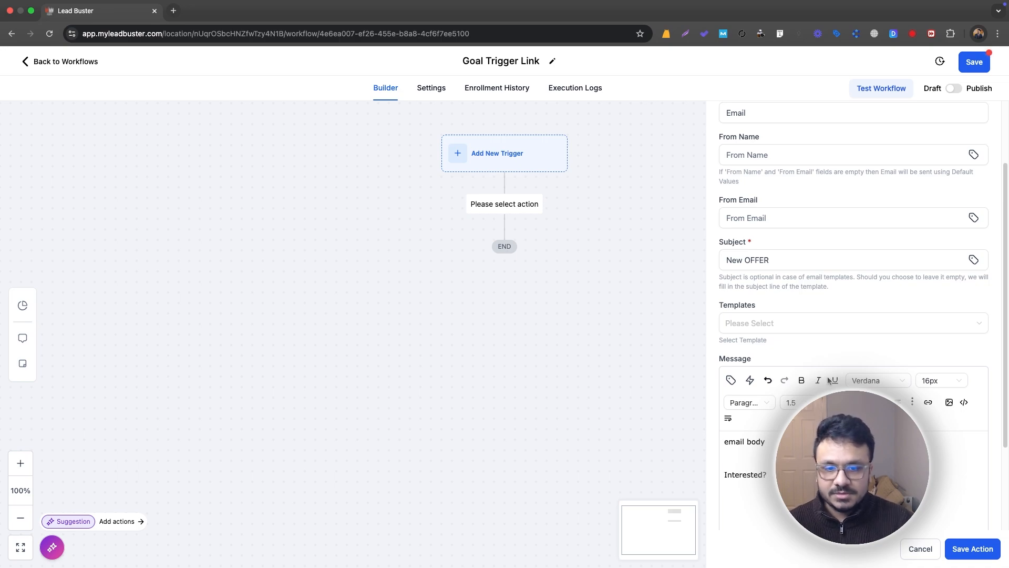
pyautogui.scroll(-2, 841, 326)
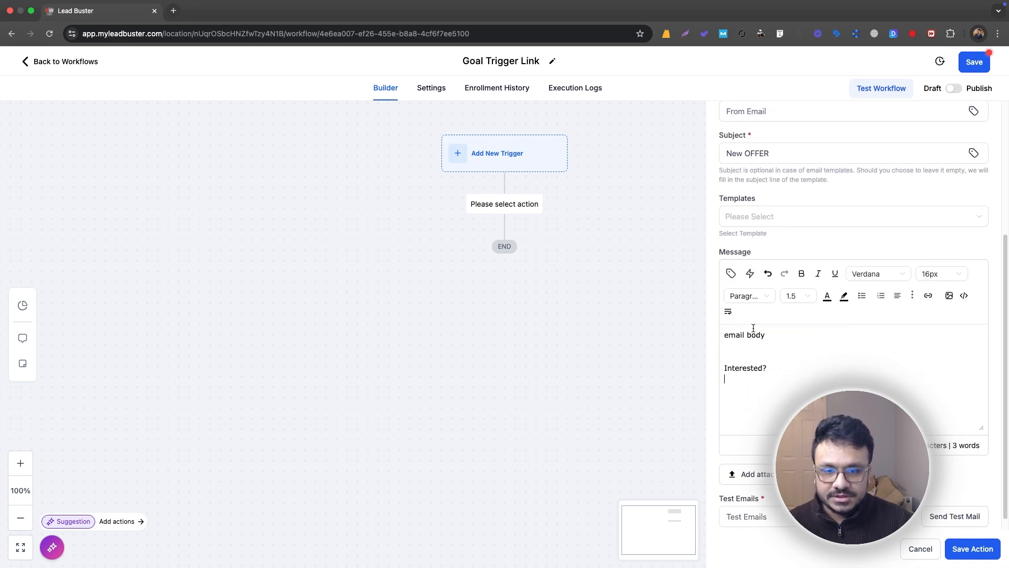
pyautogui.click(730, 274)
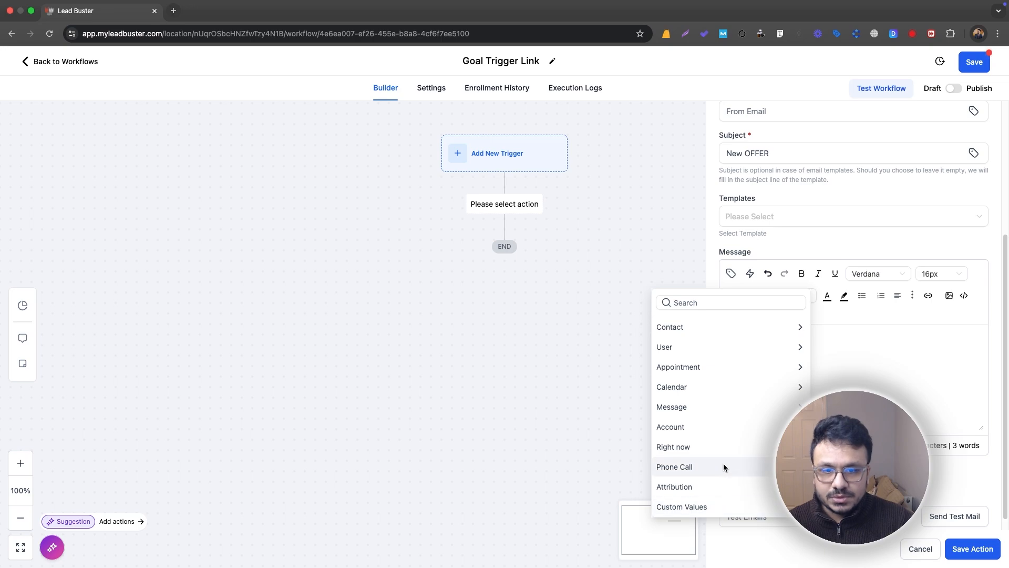
pyautogui.click(813, 371)
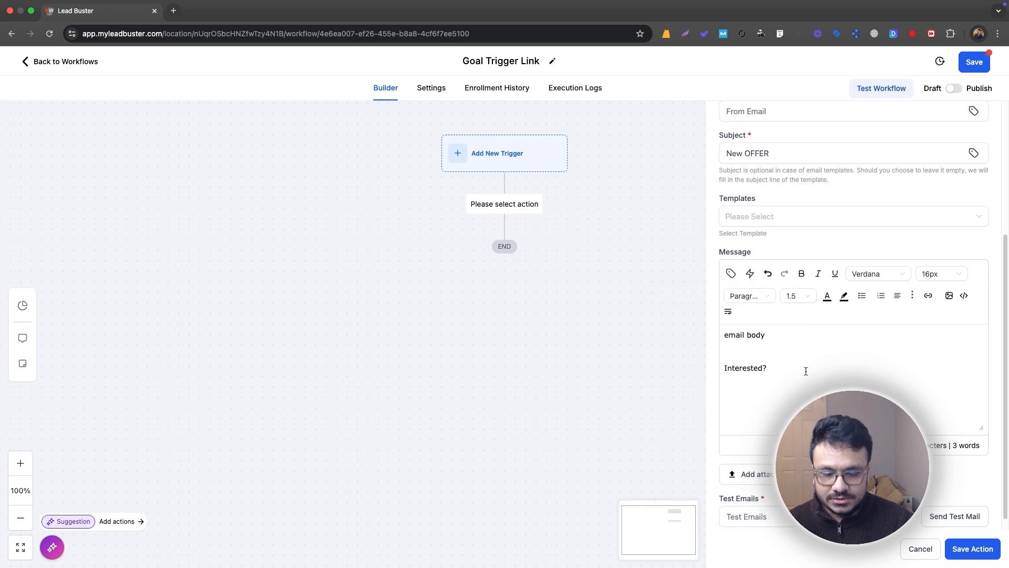
pyautogui.write('Click here')
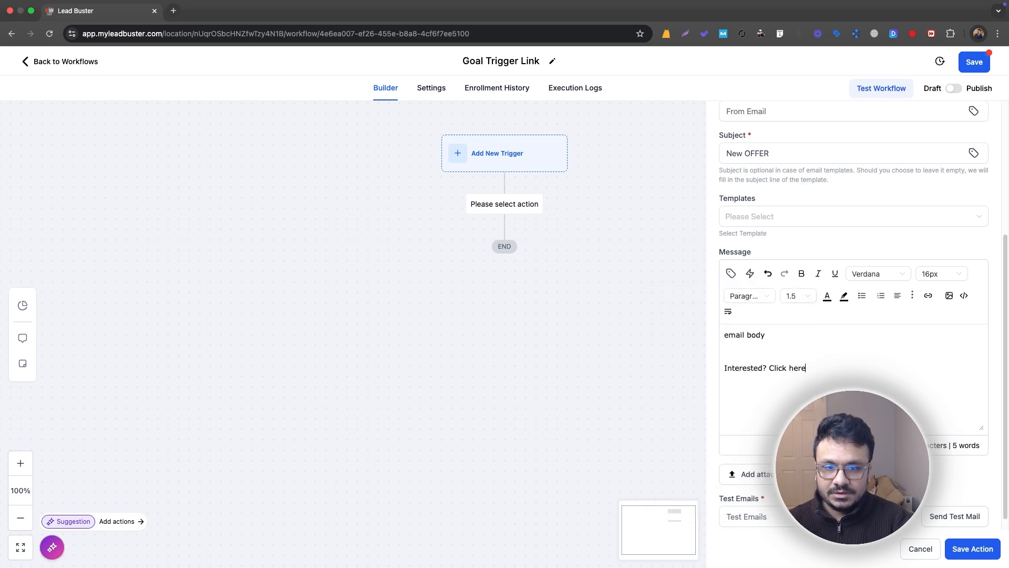
# Step: Link the words "Click here" in the message to the Interested trigger link, opening in a new window
pyautogui.moveTo(806, 367); pyautogui.dragTo(769, 369)
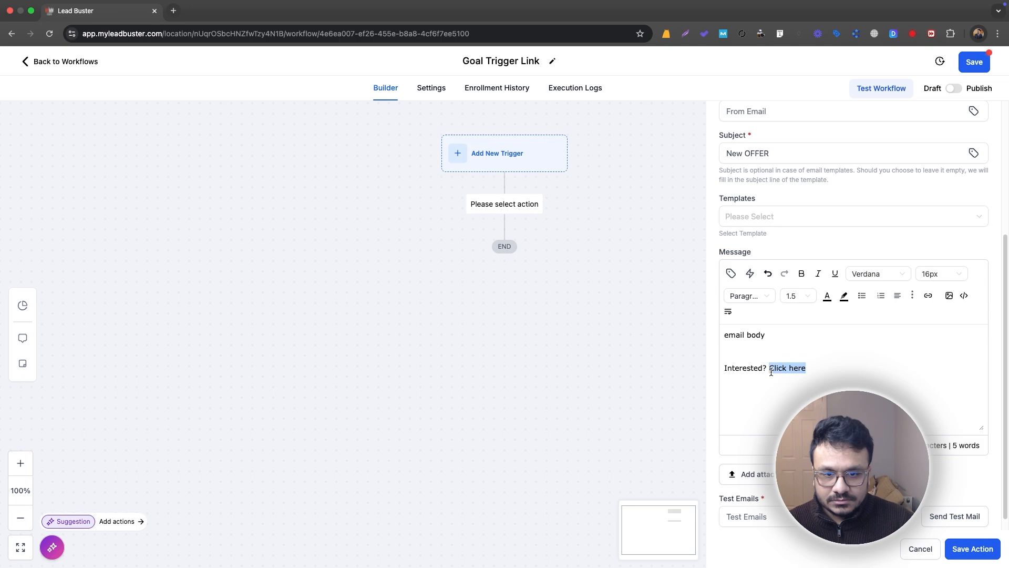
pyautogui.click(927, 296)
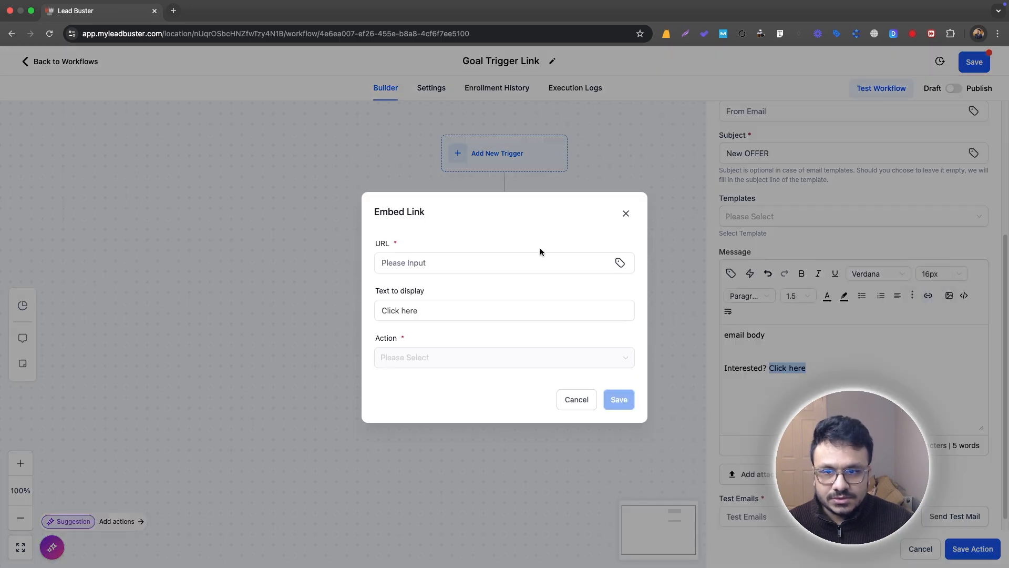
pyautogui.click(619, 263)
pyautogui.click(581, 233)
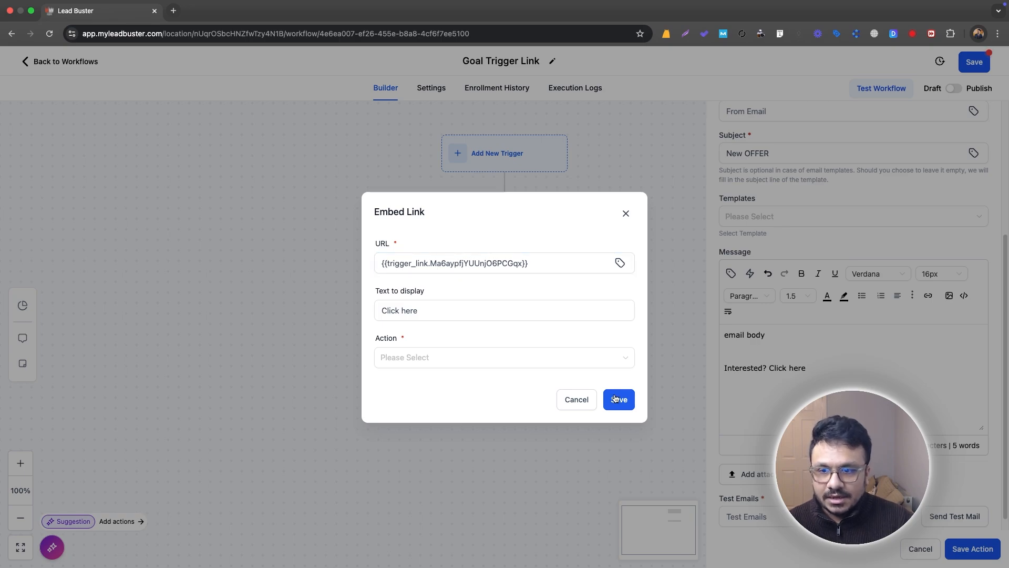
pyautogui.click(473, 362)
pyautogui.click(428, 399)
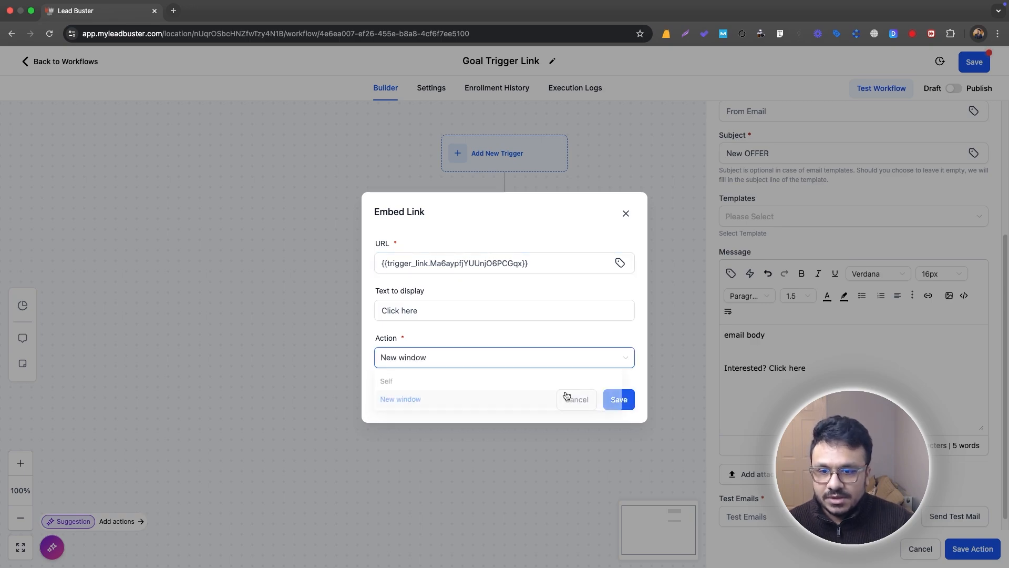
pyautogui.click(619, 399)
# Step: Add the line "Not Interested?" below the linked line and start embedding a link after it
pyautogui.press('Return')
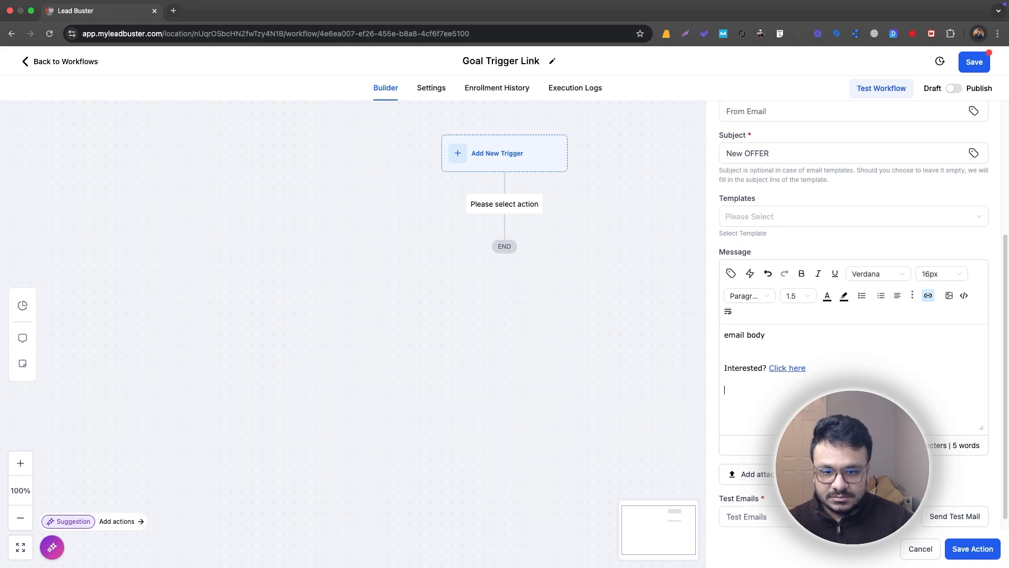
pyautogui.write('Not Inte')
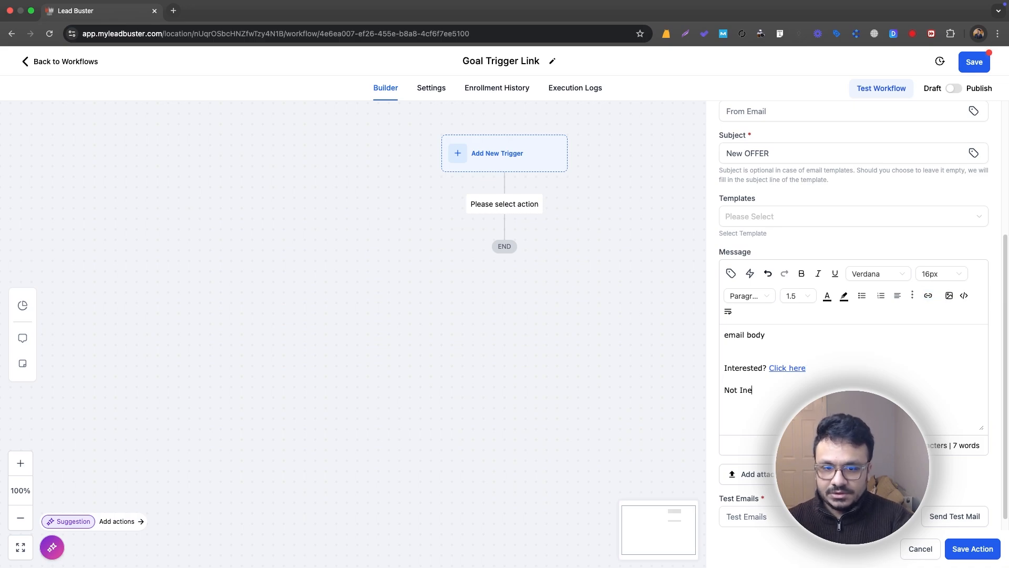
pyautogui.write('rested?')
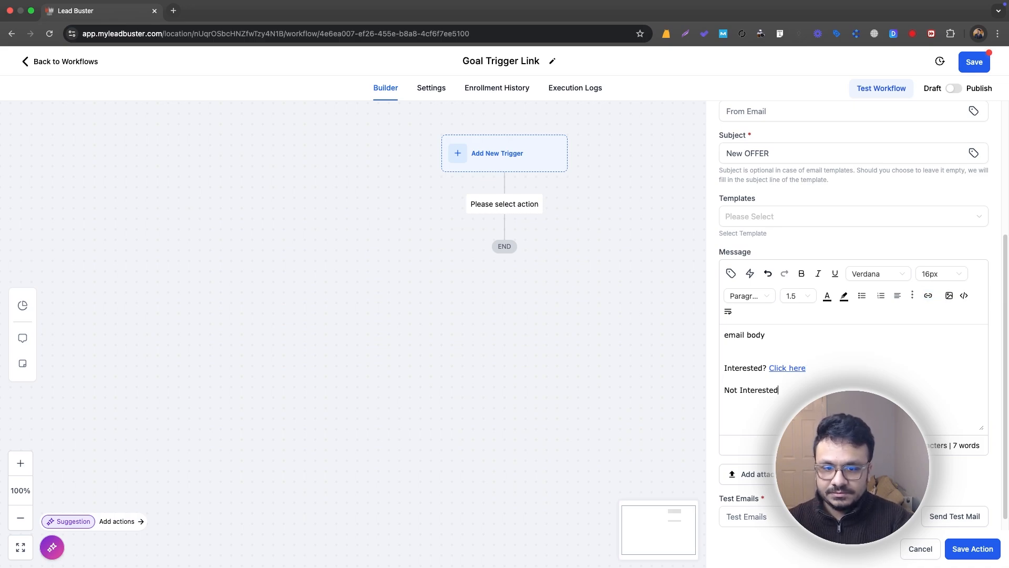
pyautogui.click(929, 296)
pyautogui.click(441, 262)
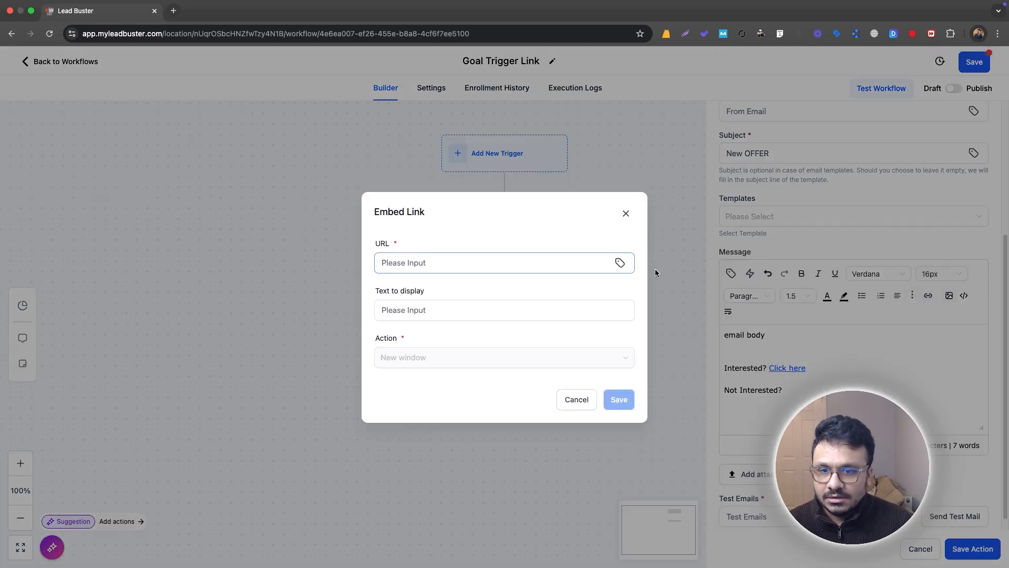
pyautogui.click(620, 263)
pyautogui.click(623, 233)
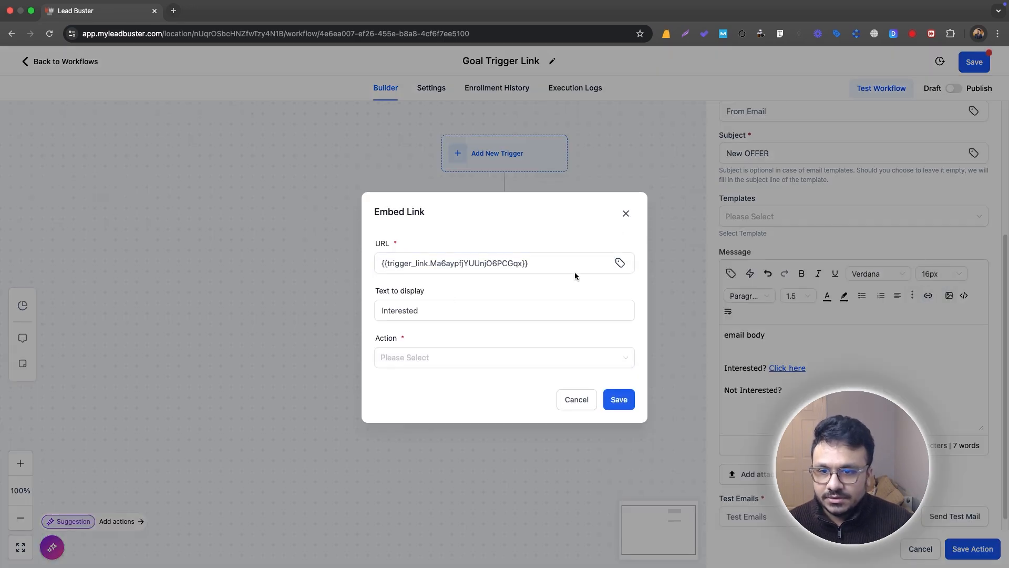
pyautogui.moveTo(574, 266); pyautogui.dragTo(357, 264)
pyautogui.press('BackSpace')
# Step: Embed a "Click here" link to the Not Interested trigger link after "Not Interested?", opening in a new window
pyautogui.click(617, 267)
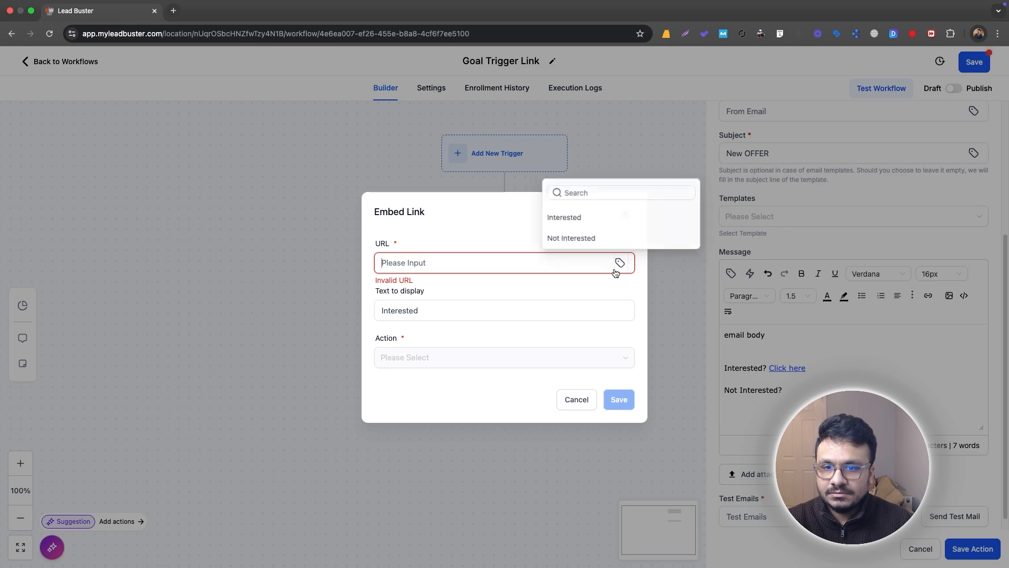
pyautogui.click(597, 238)
pyautogui.click(481, 358)
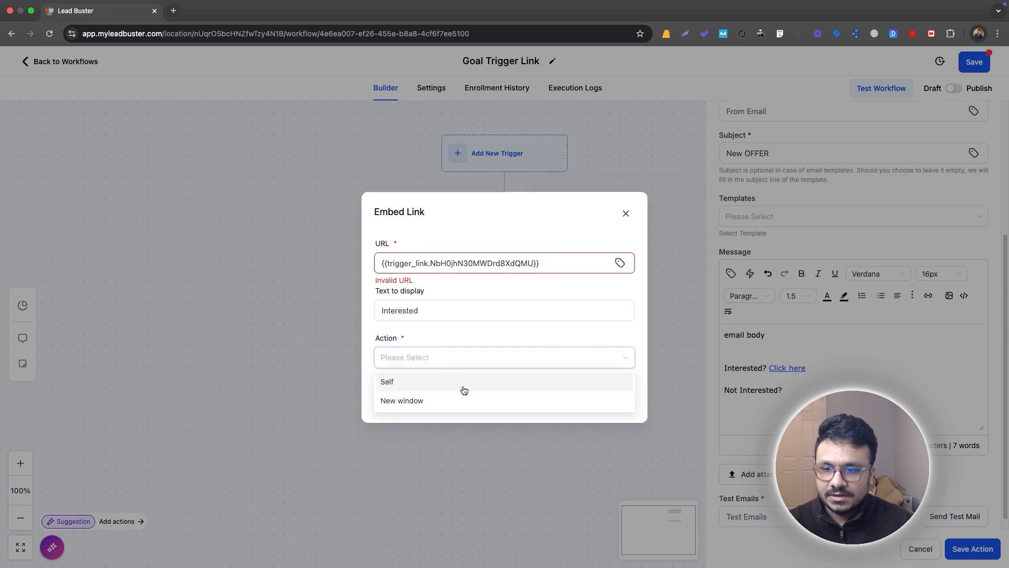
pyautogui.click(465, 401)
pyautogui.click(611, 407)
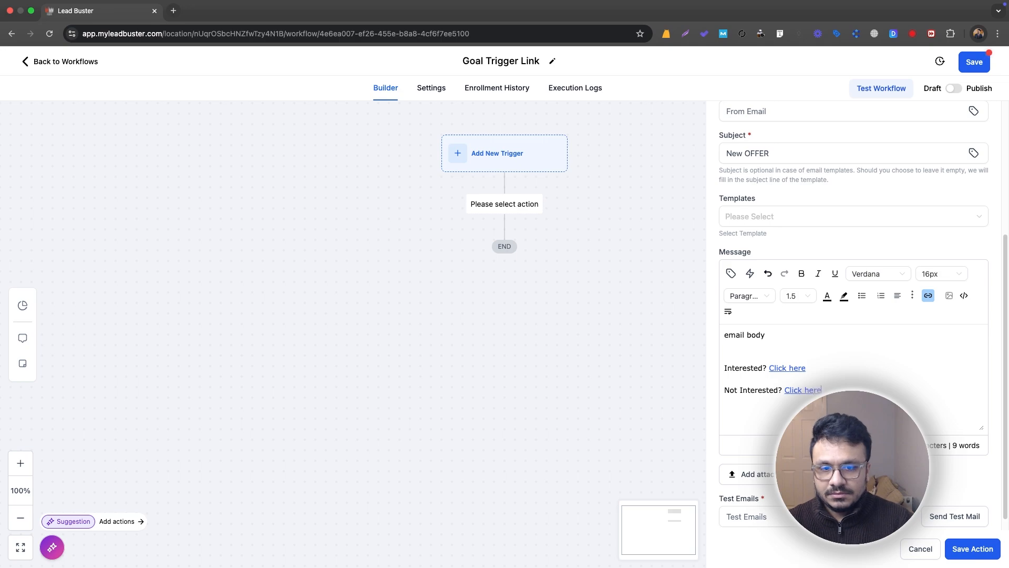
pyautogui.click(928, 295)
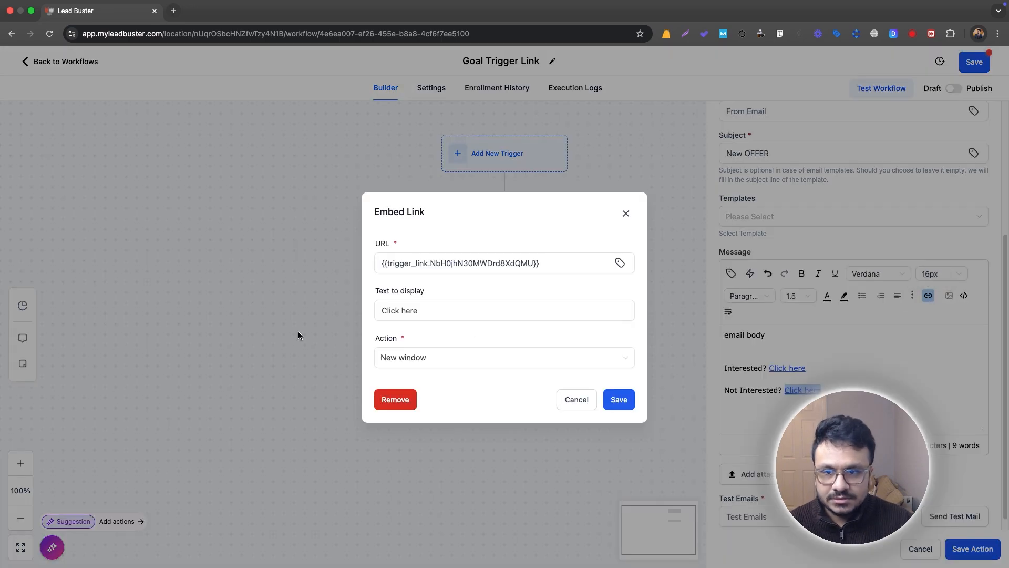
pyautogui.click(615, 402)
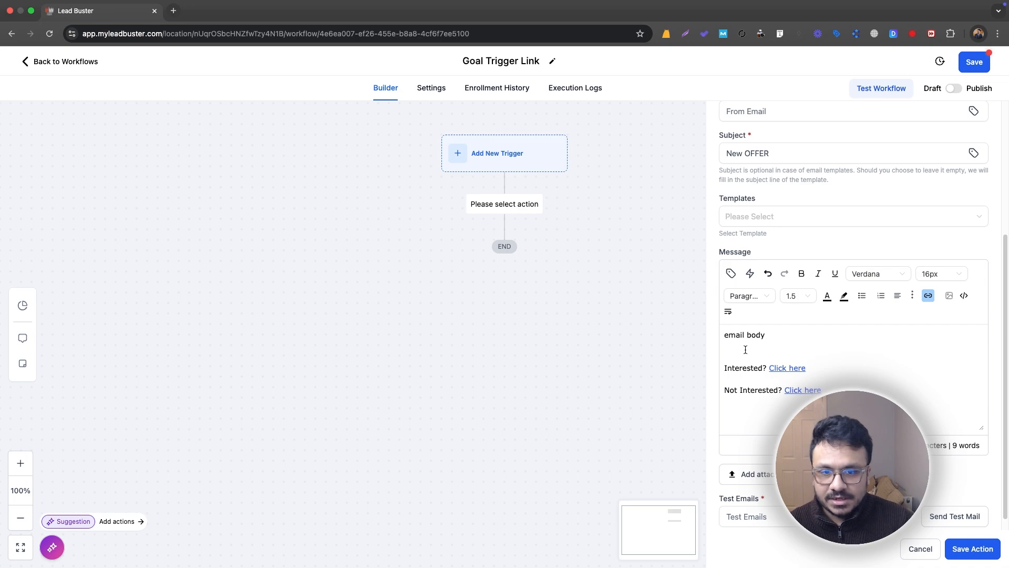
# Step: Save the email action, rename it "Email1" and save it again
pyautogui.scroll(3, 762, 368)
pyautogui.click(952, 553)
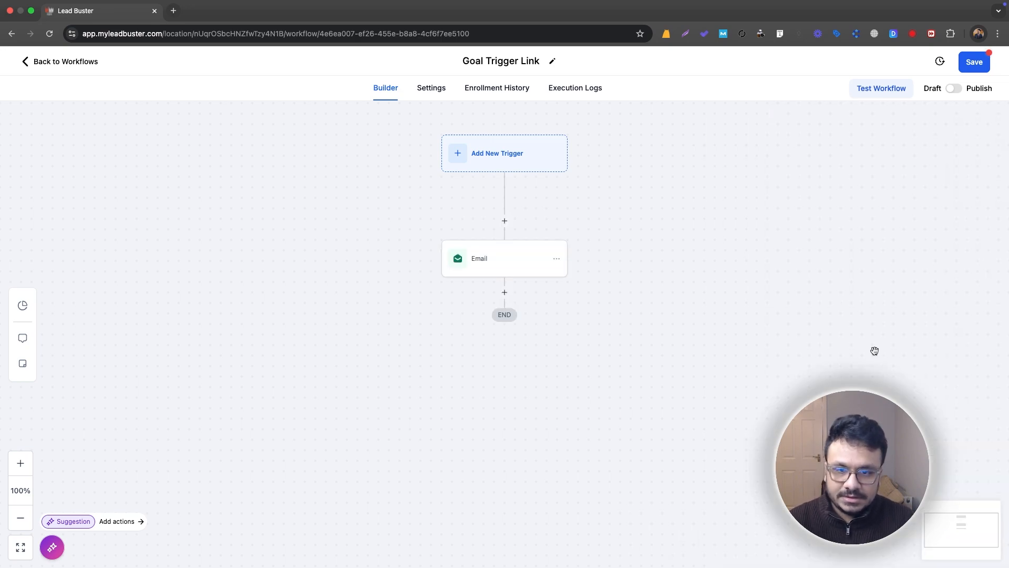
pyautogui.click(510, 257)
pyautogui.click(856, 203)
pyautogui.write('1')
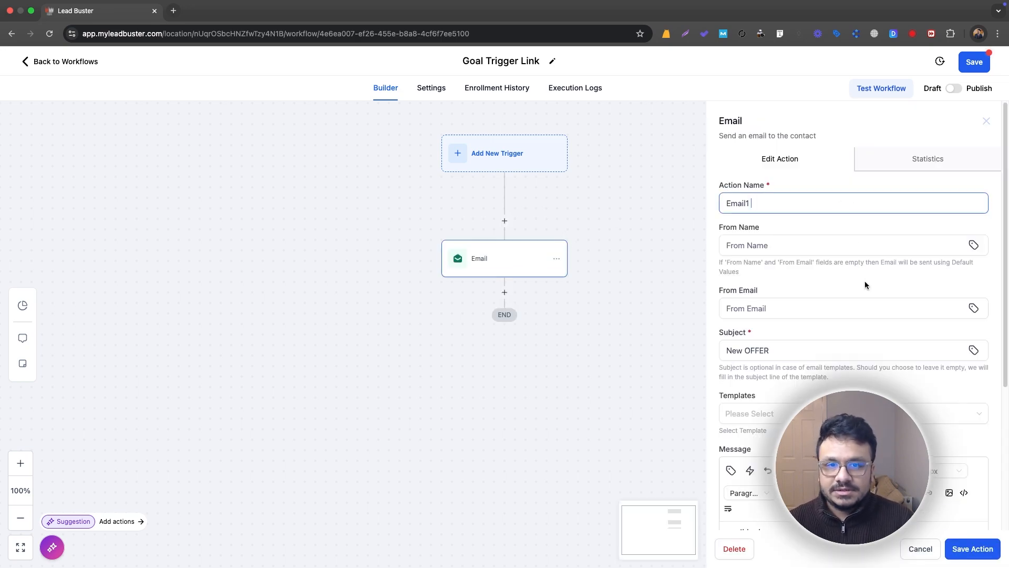
pyautogui.click(993, 548)
# Step: Add a Wait action after Email1 with a time delay of 1 day
pyautogui.click(505, 292)
pyautogui.write('wait')
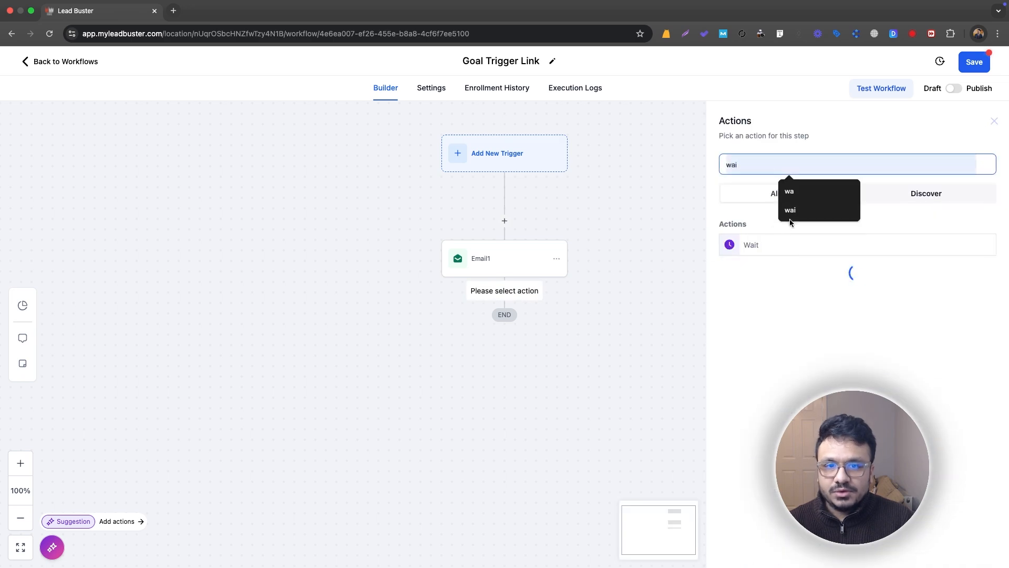
pyautogui.click(747, 307)
pyautogui.click(578, 277)
pyautogui.write('10')
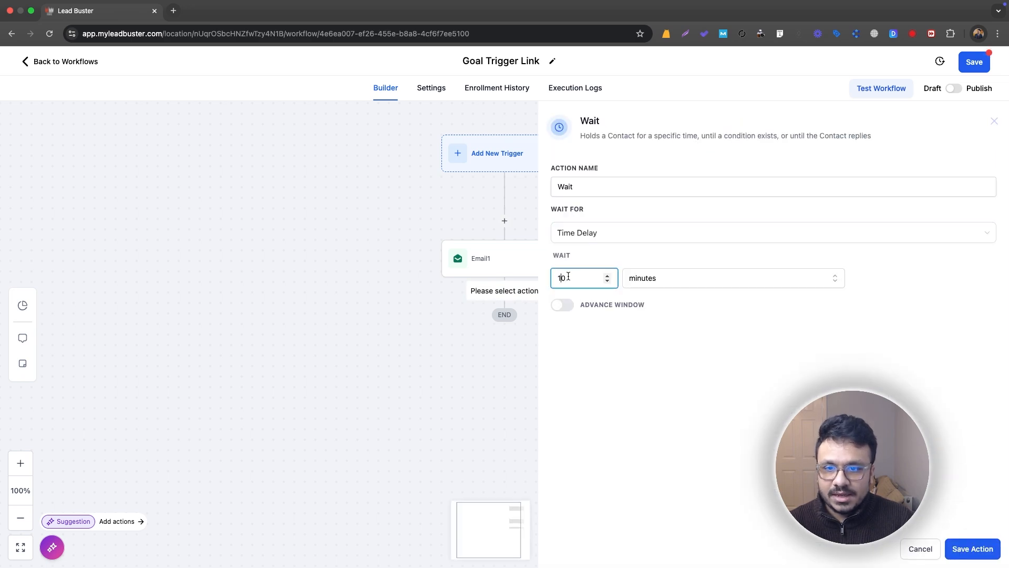
pyautogui.click(675, 277)
pyautogui.click(671, 340)
# Step: Rename the wait action "Wait 1 day" and save it
pyautogui.click(608, 185)
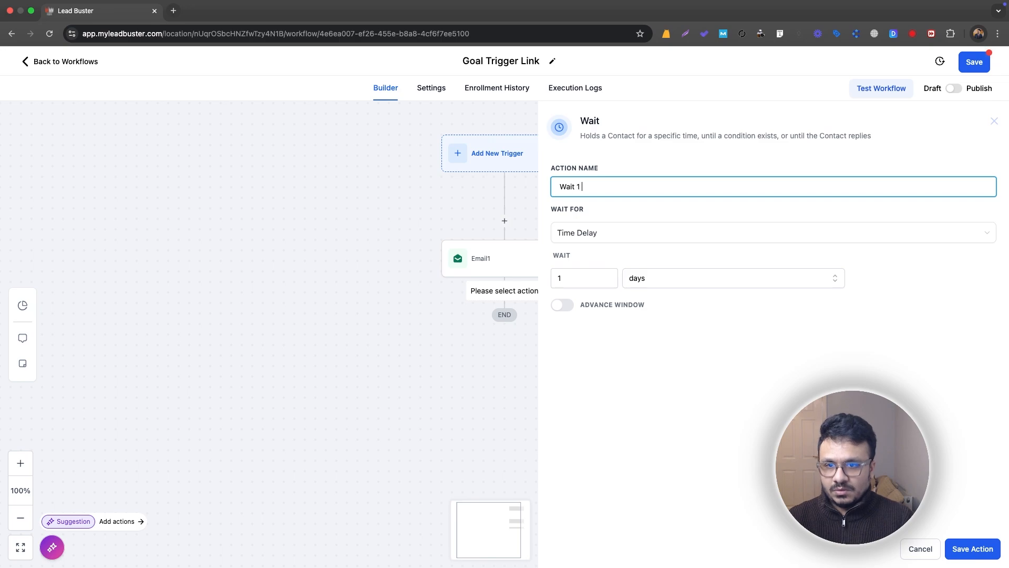
pyautogui.write('1 day')
pyautogui.click(965, 549)
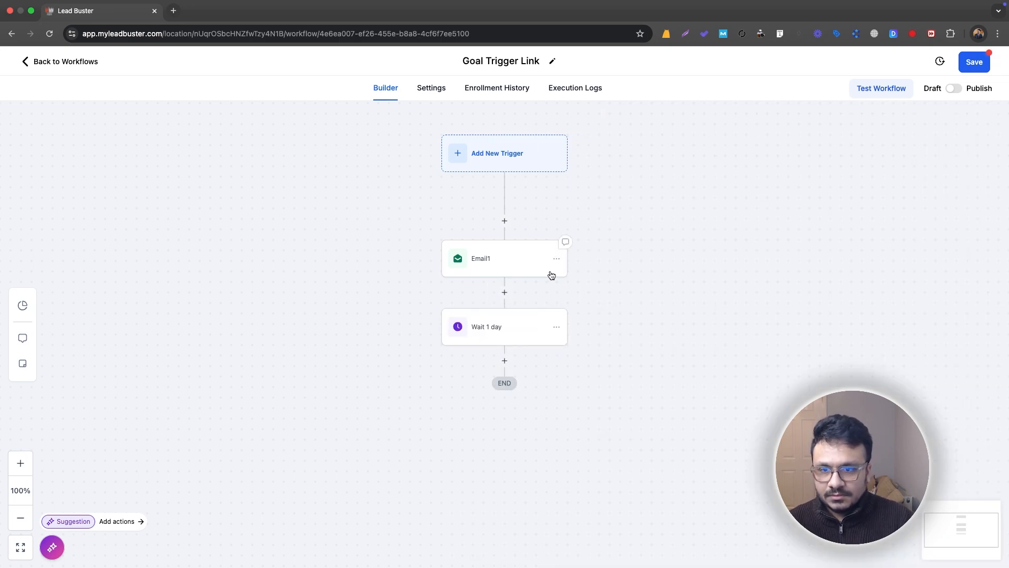
# Step: Copy Email1 and the wait below it to the end of the workflow, renaming and saving the copied email as "Email2"
pyautogui.click(558, 259)
pyautogui.moveTo(590, 299)
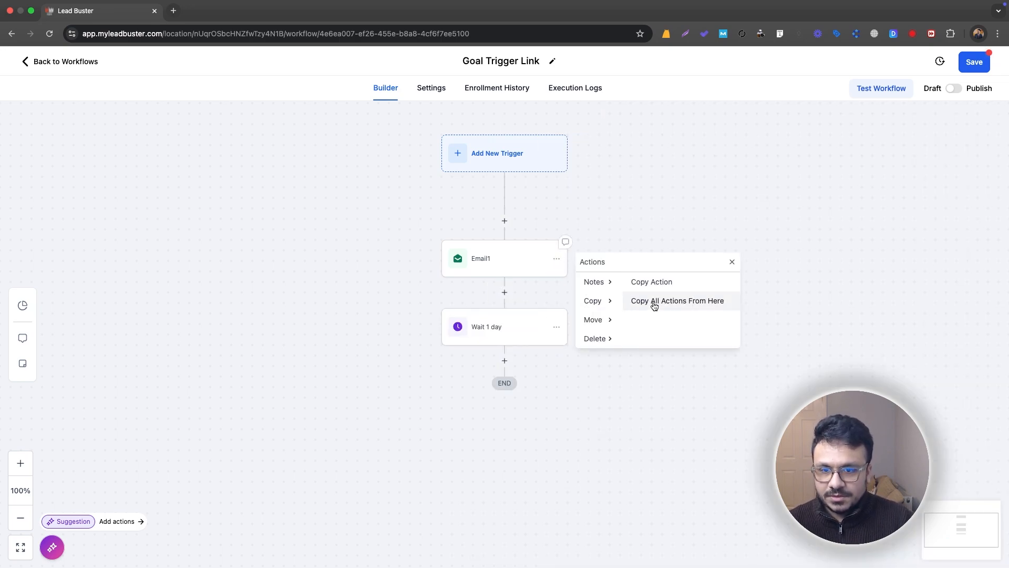
pyautogui.click(655, 301)
pyautogui.click(513, 368)
pyautogui.click(540, 391)
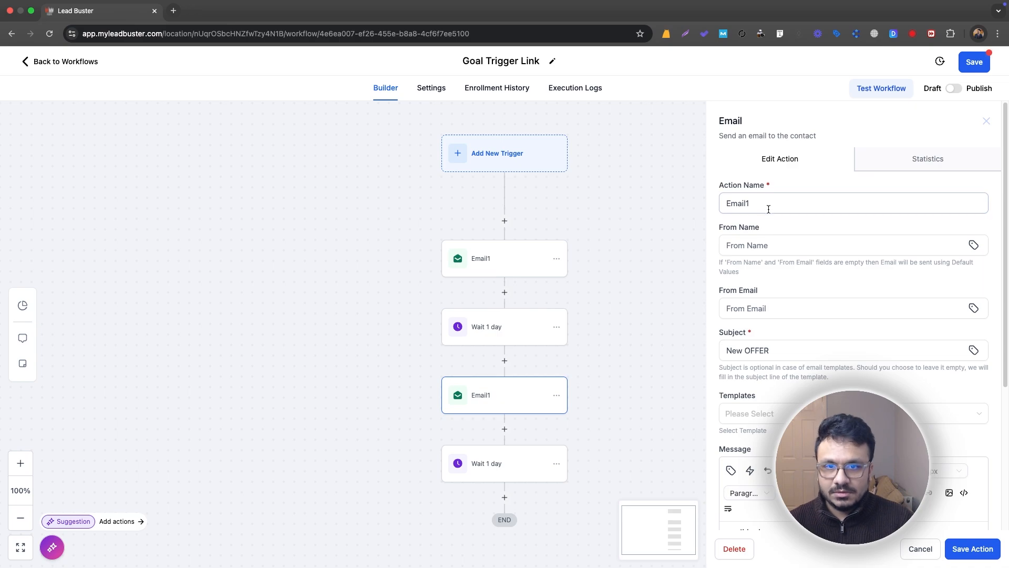
pyautogui.click(748, 203)
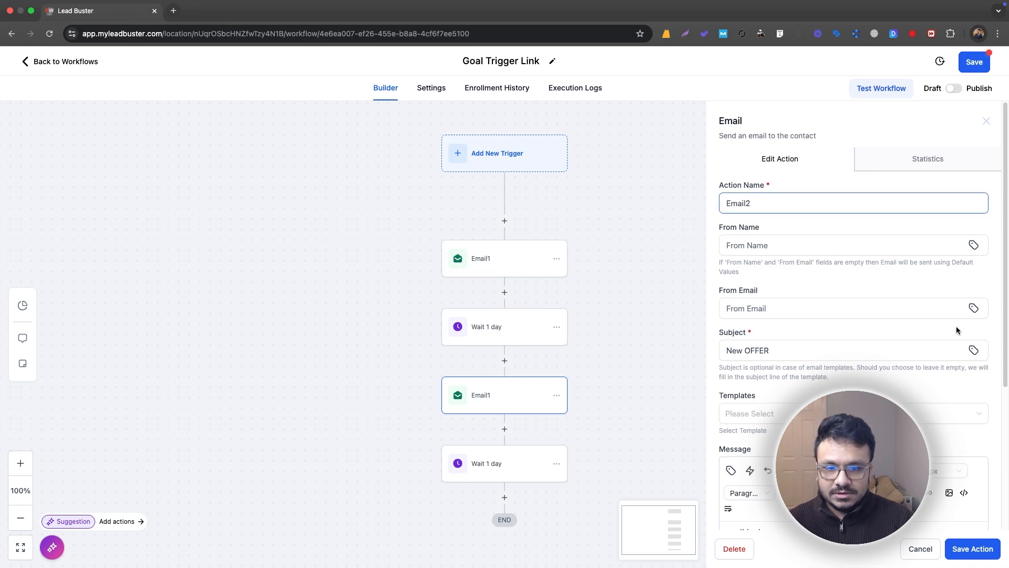
pyautogui.scroll(-4, 956, 330)
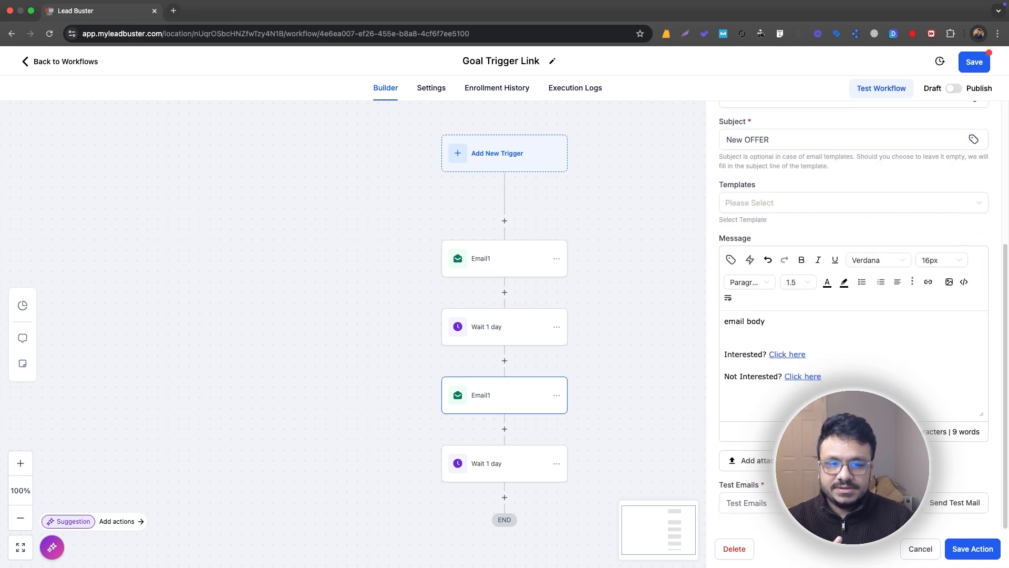
pyautogui.click(971, 549)
# Step: Copy Email2 and its following wait to the end of the workflow, renaming and saving the copied email as "Email3"
pyautogui.scroll(-3, 560, 378)
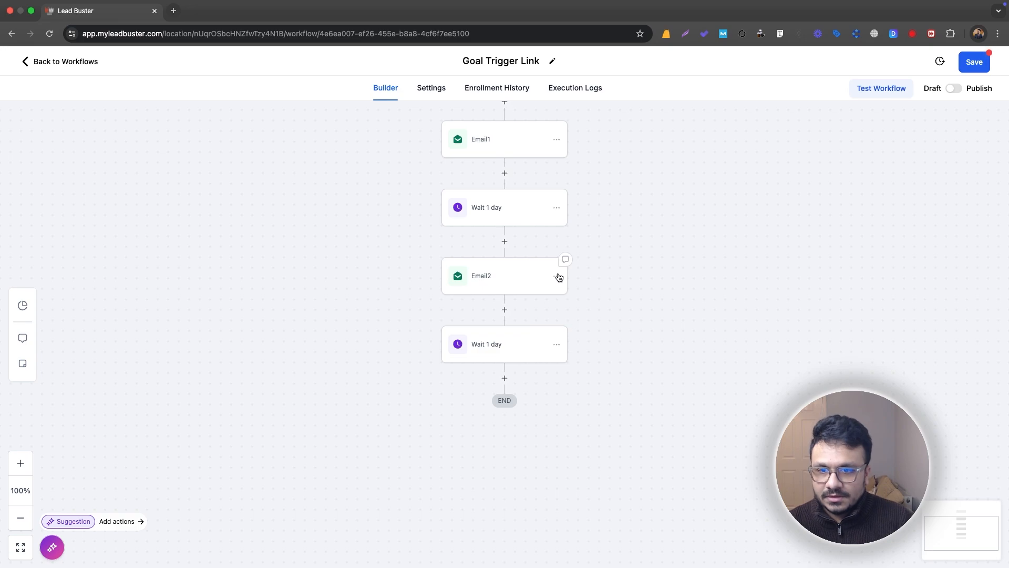
pyautogui.click(556, 276)
pyautogui.moveTo(584, 315)
pyautogui.click(636, 319)
pyautogui.click(505, 377)
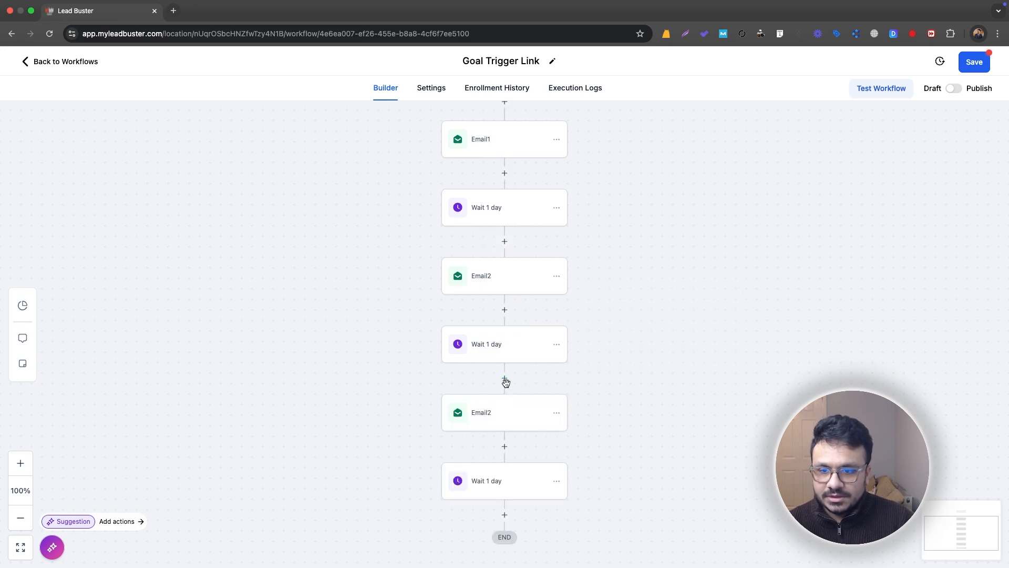
pyautogui.click(503, 420)
pyautogui.moveTo(752, 204); pyautogui.dragTo(747, 204)
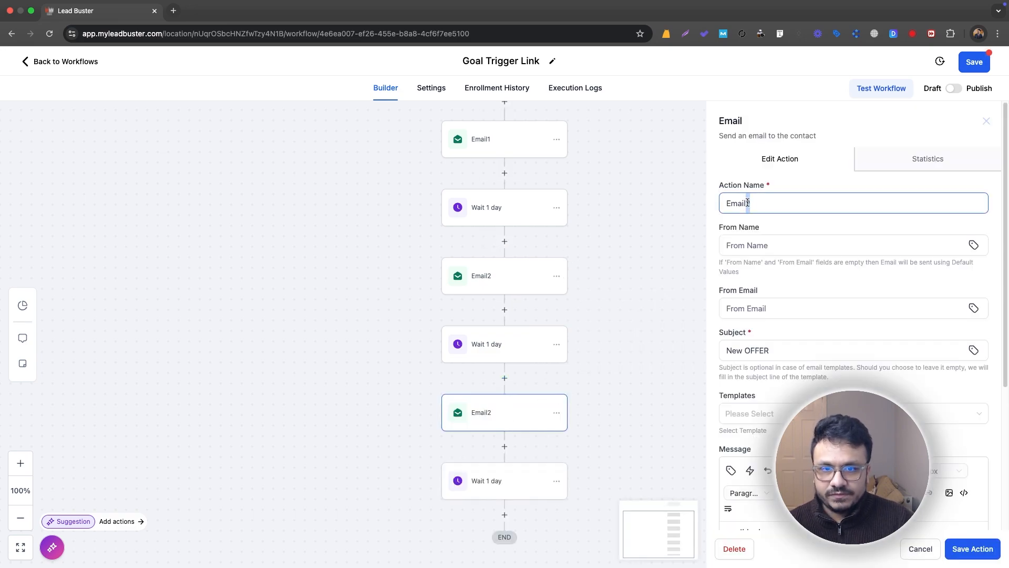
pyautogui.write('3')
pyautogui.click(969, 548)
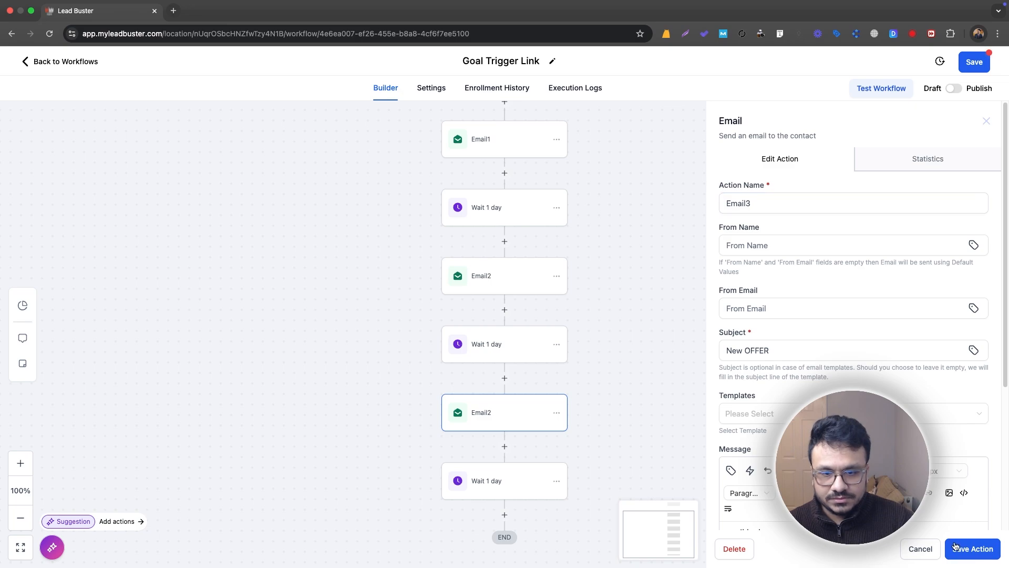
# Step: Copy Email3 and its following wait to the end of the workflow, renaming and saving the copied email as "Email4"
pyautogui.scroll(-3, 532, 471)
pyautogui.click(557, 298)
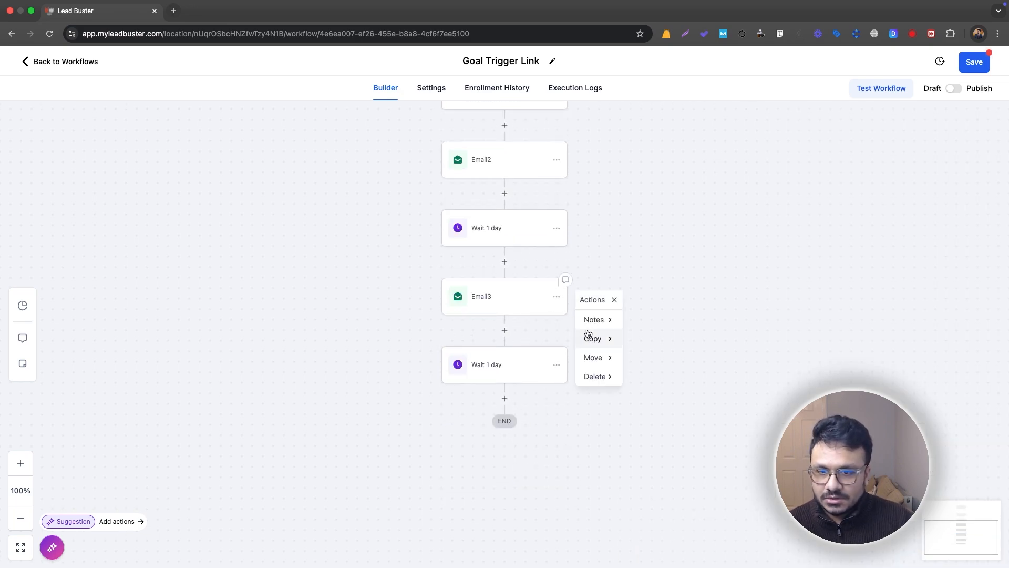
pyautogui.moveTo(592, 336)
pyautogui.click(642, 336)
pyautogui.click(501, 398)
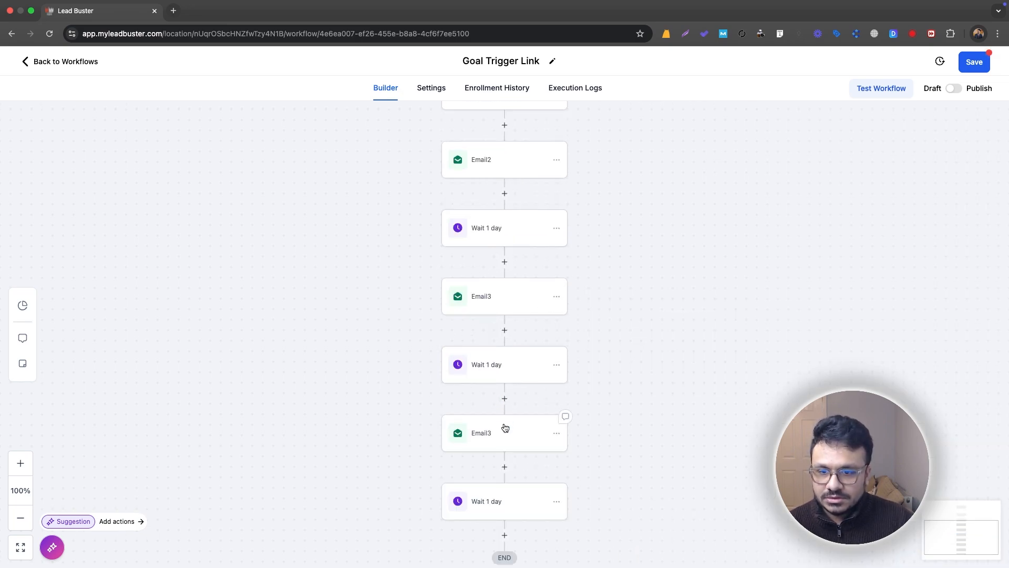
pyautogui.click(504, 429)
pyautogui.moveTo(753, 203); pyautogui.dragTo(747, 202)
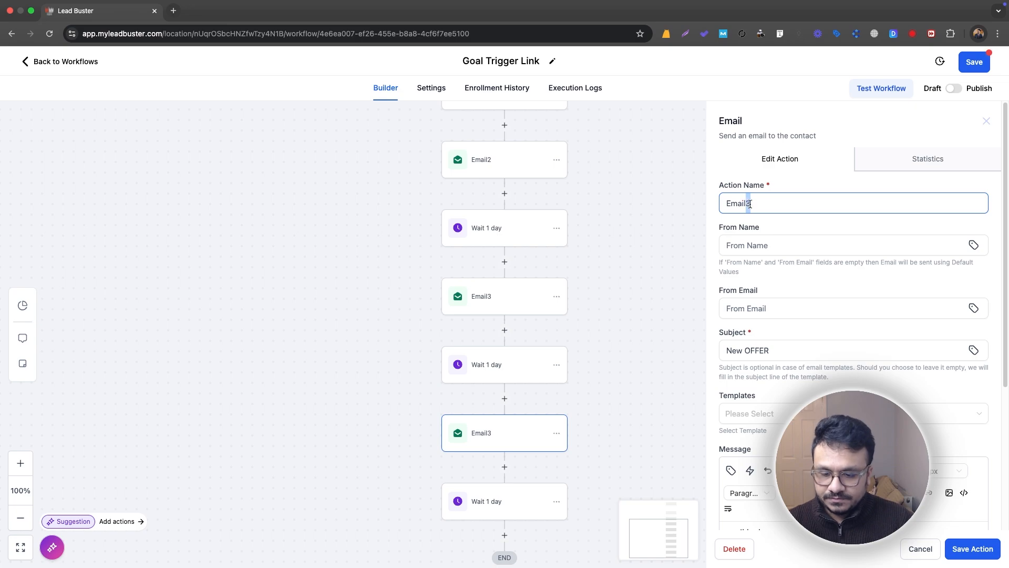
pyautogui.write('4')
pyautogui.click(972, 548)
# Step: Copy Email4 and its following wait to the end of the workflow, renaming and saving the copied email as "Email5"
pyautogui.scroll(-3, 676, 441)
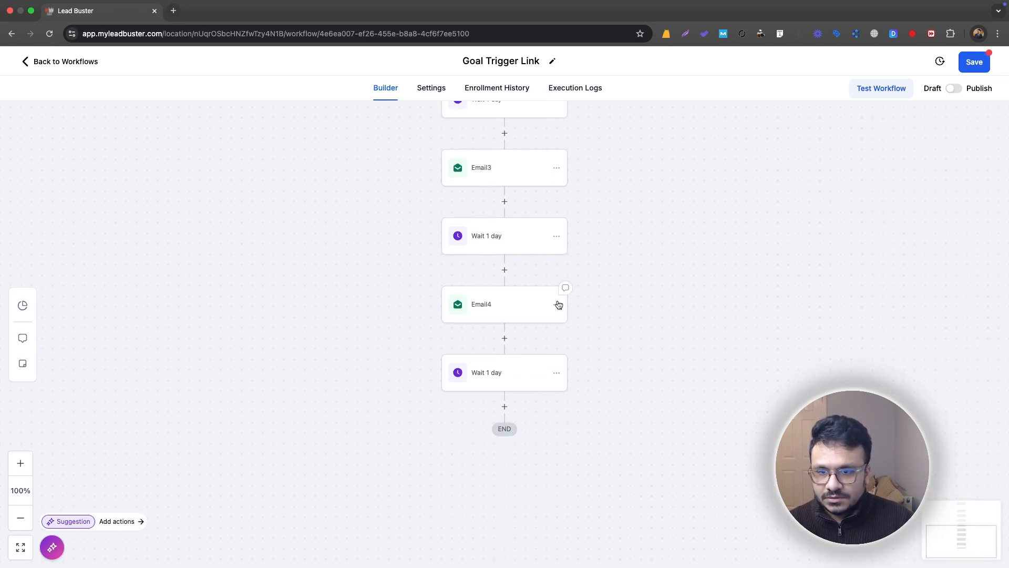
pyautogui.click(556, 304)
pyautogui.moveTo(589, 345)
pyautogui.click(636, 345)
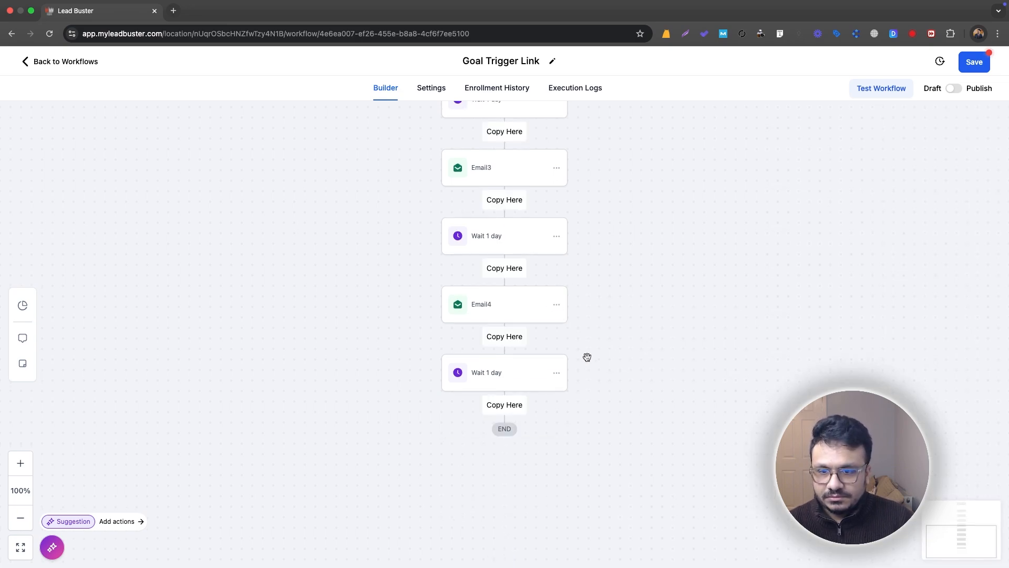
pyautogui.click(494, 410)
pyautogui.click(513, 442)
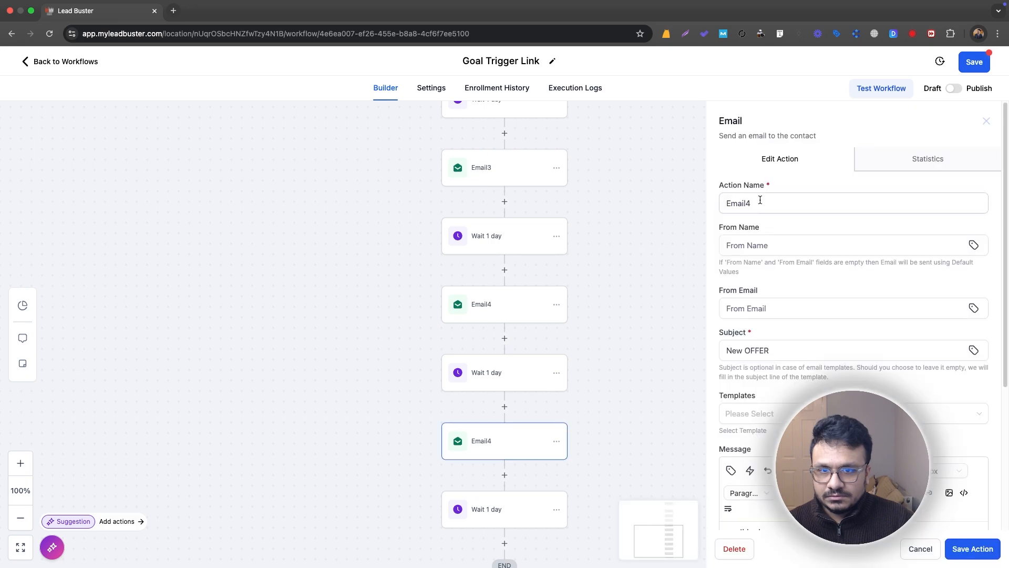
pyautogui.click(760, 202)
pyautogui.press('BackSpace')
pyautogui.write('5')
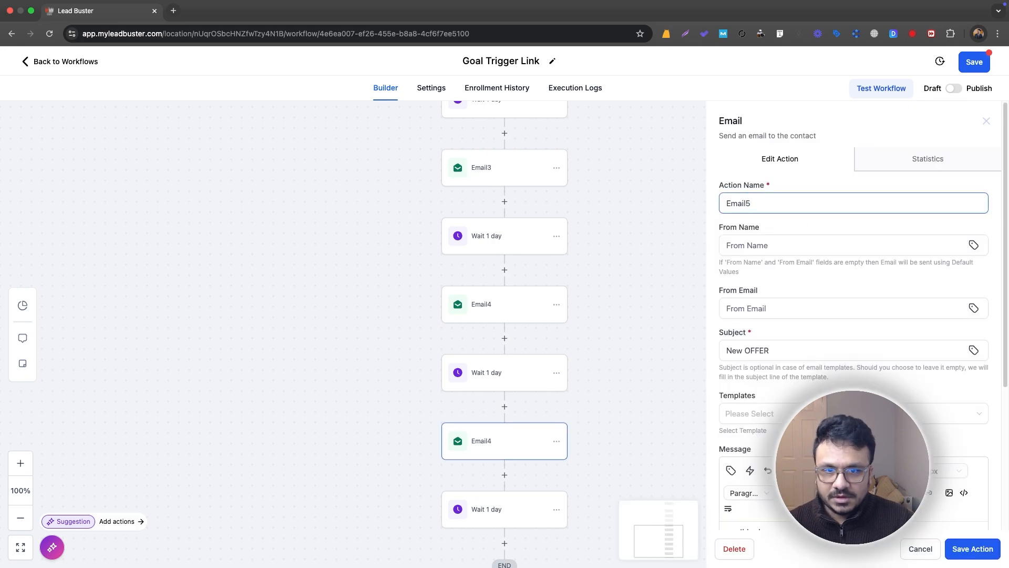
pyautogui.click(973, 549)
# Step: Copy Email5 and its following wait to the end of the workflow, renaming and saving the copied email as "Email6"
pyautogui.scroll(-3, 544, 336)
pyautogui.click(557, 277)
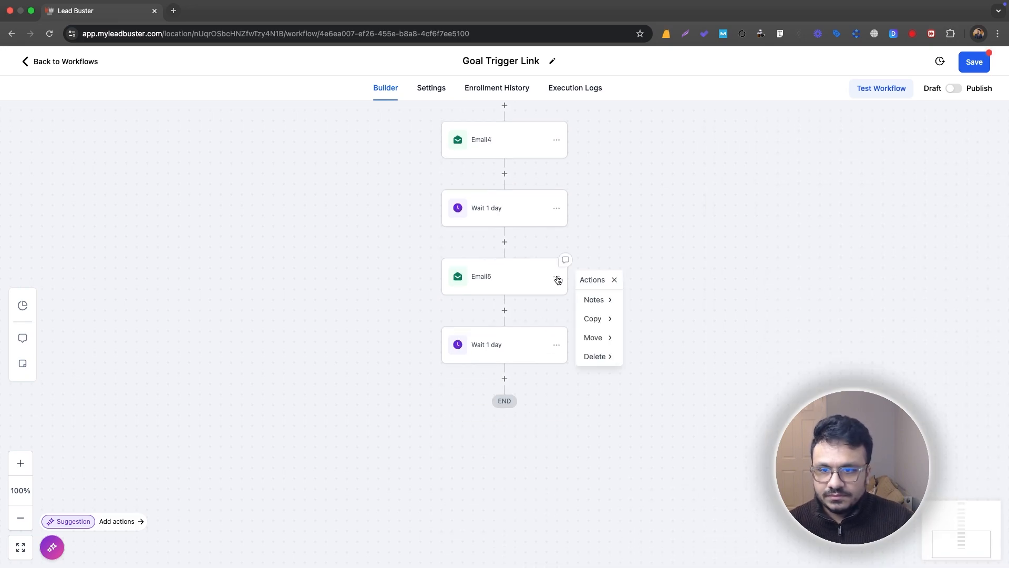
pyautogui.click(596, 318)
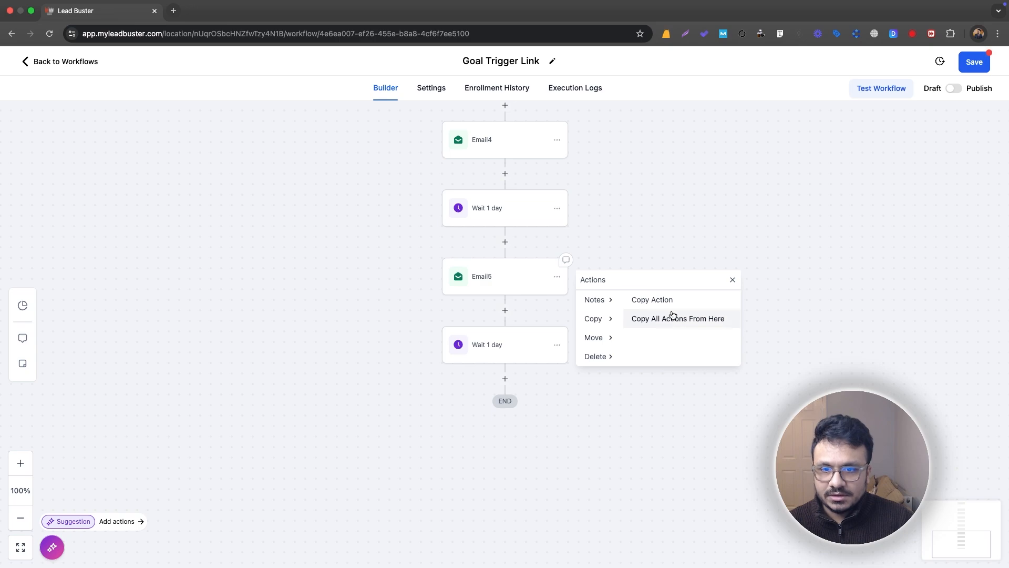
pyautogui.click(673, 318)
pyautogui.click(522, 375)
pyautogui.click(499, 418)
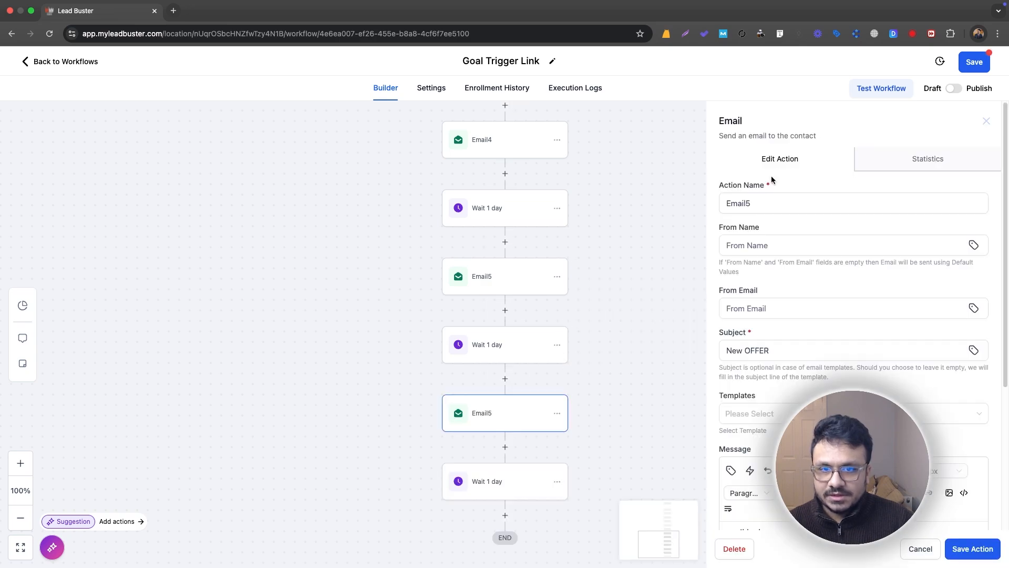
pyautogui.click(750, 203)
pyautogui.press('BackSpace')
pyautogui.write('6')
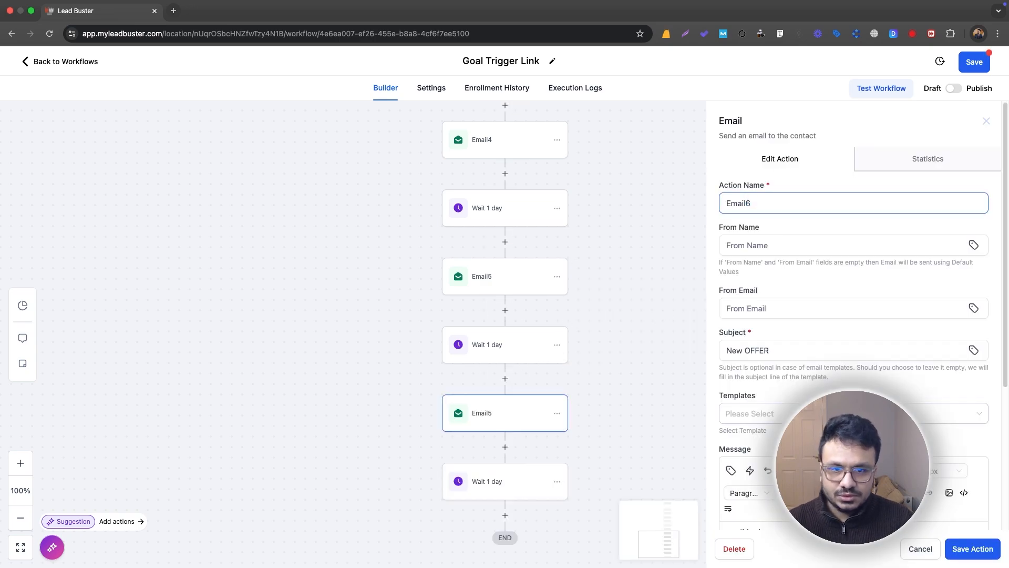
pyautogui.click(972, 548)
# Step: Review the sequence of emails and waits and save the workflow
pyautogui.scroll(10, 536, 316)
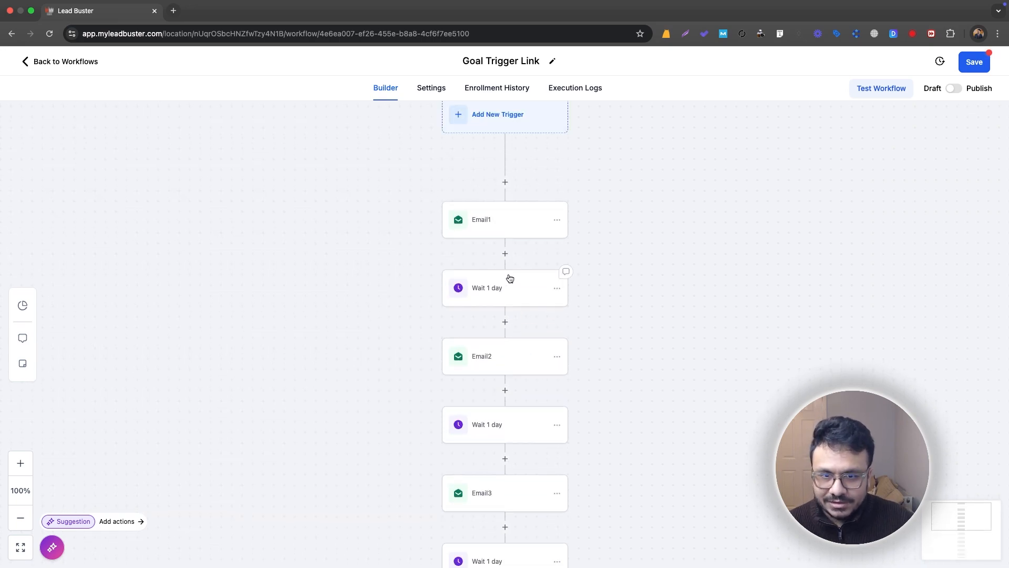
pyautogui.scroll(-2, 504, 253)
pyautogui.scroll(-1, 497, 260)
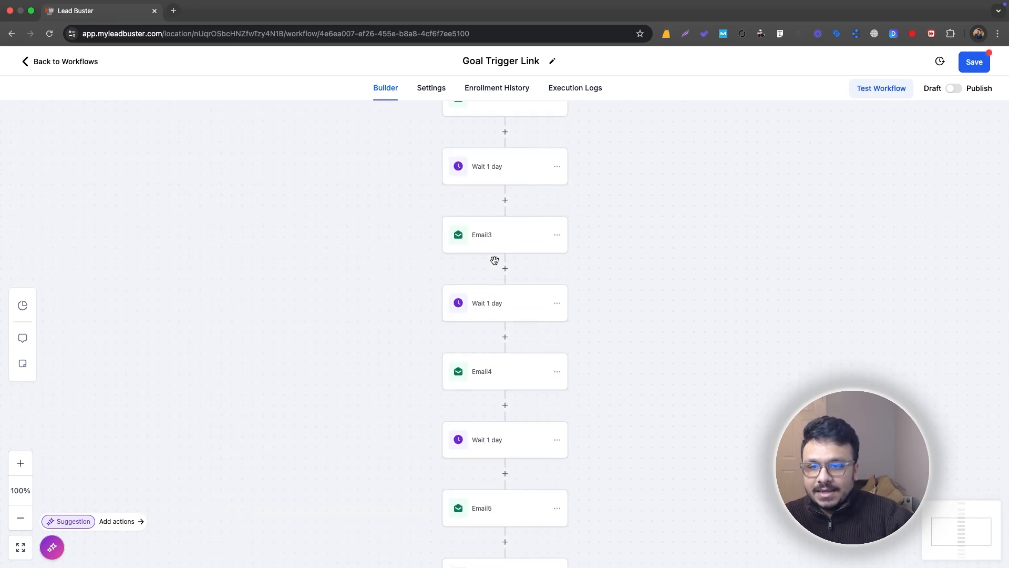
pyautogui.scroll(4, 495, 263)
pyautogui.scroll(-3, 638, 322)
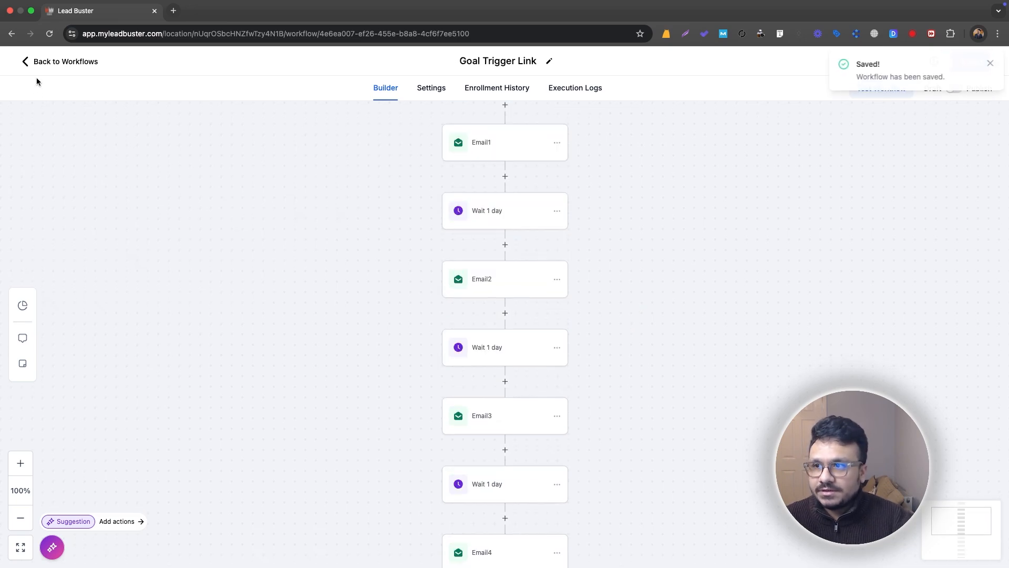
# Step: Leave the workflow to view the marketing trigger links and the form for adding one, closing the form without saving
pyautogui.click(42, 61)
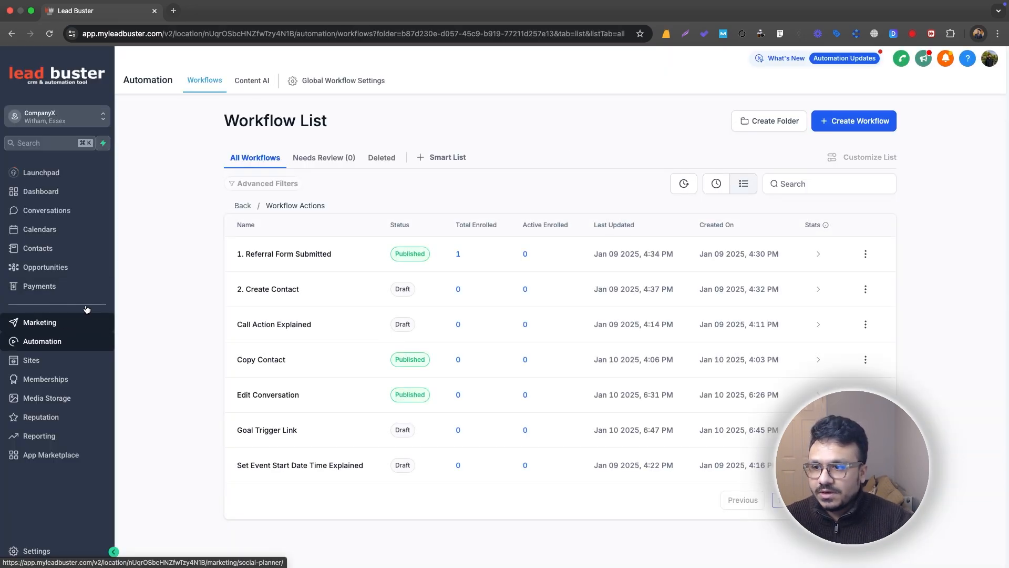
pyautogui.click(61, 322)
pyautogui.click(427, 80)
pyautogui.click(432, 102)
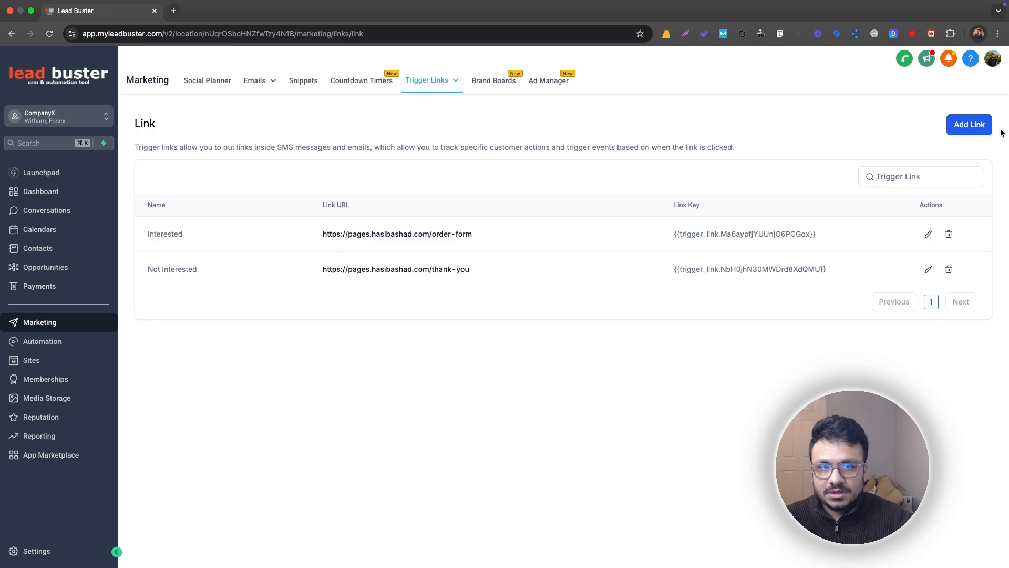
pyautogui.click(976, 126)
pyautogui.click(460, 382)
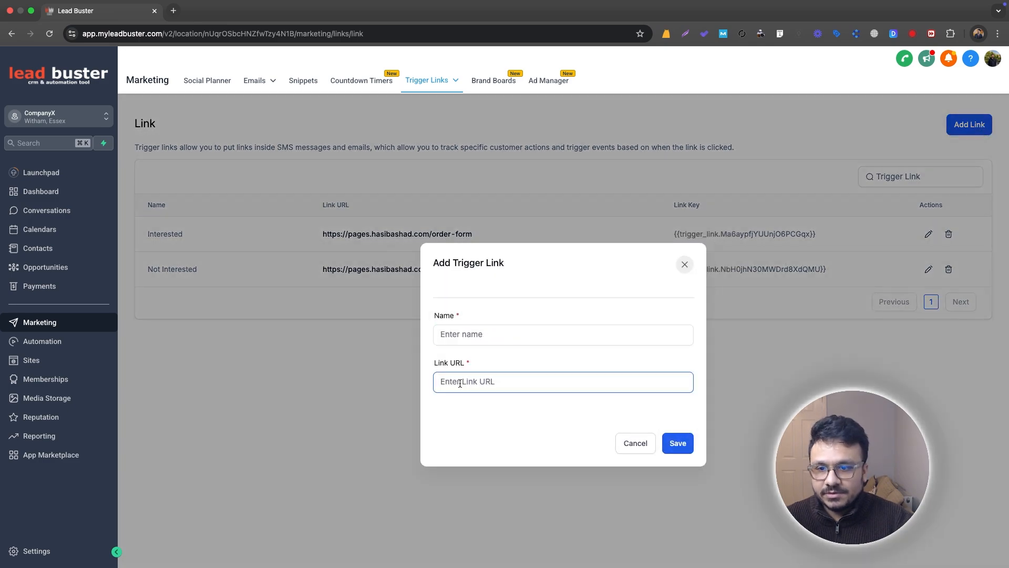
pyautogui.click(686, 264)
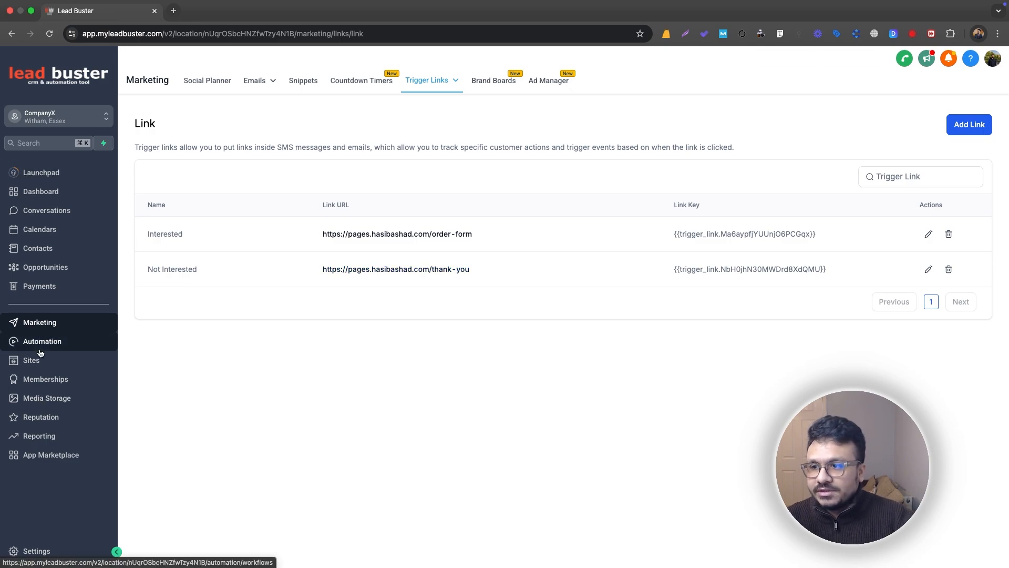
# Step: Reopen the Goal Trigger Link workflow from the automation workflow list
pyautogui.click(84, 338)
pyautogui.click(290, 412)
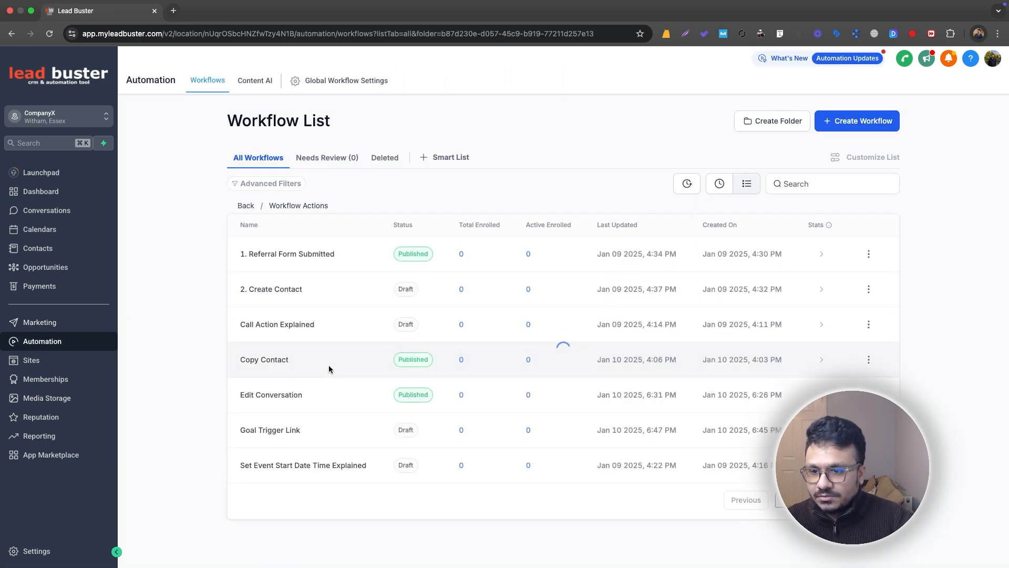
pyautogui.click(279, 434)
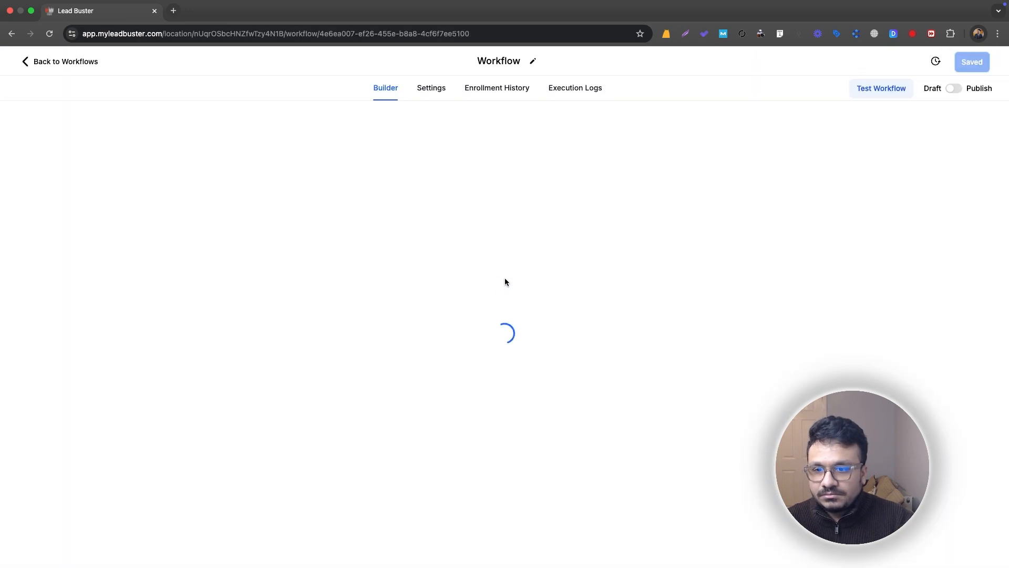
# Step: Delete the final "Wait 1 day" action after Email6
pyautogui.scroll(-2, 513, 336)
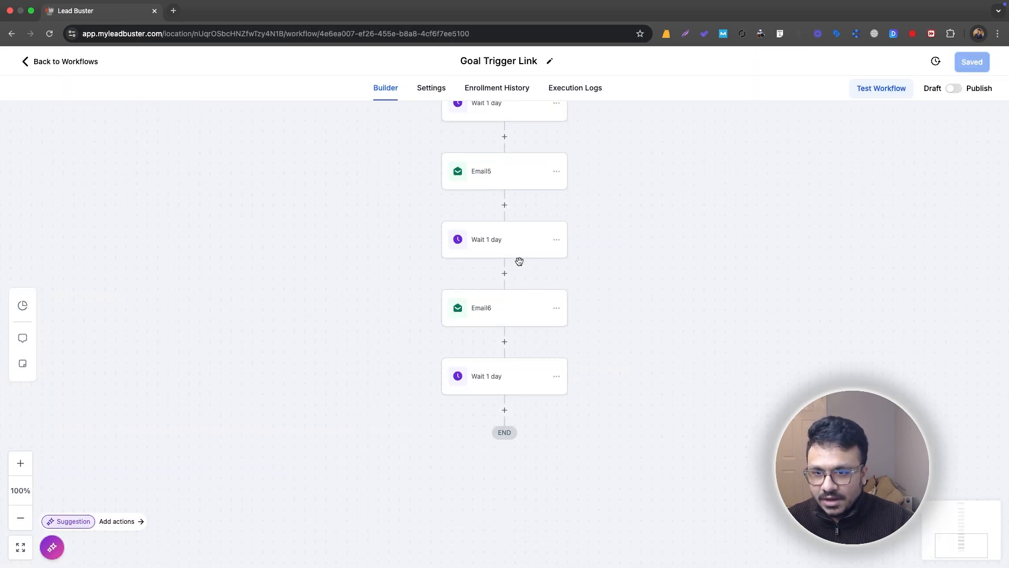
pyautogui.click(560, 377)
pyautogui.moveTo(615, 455)
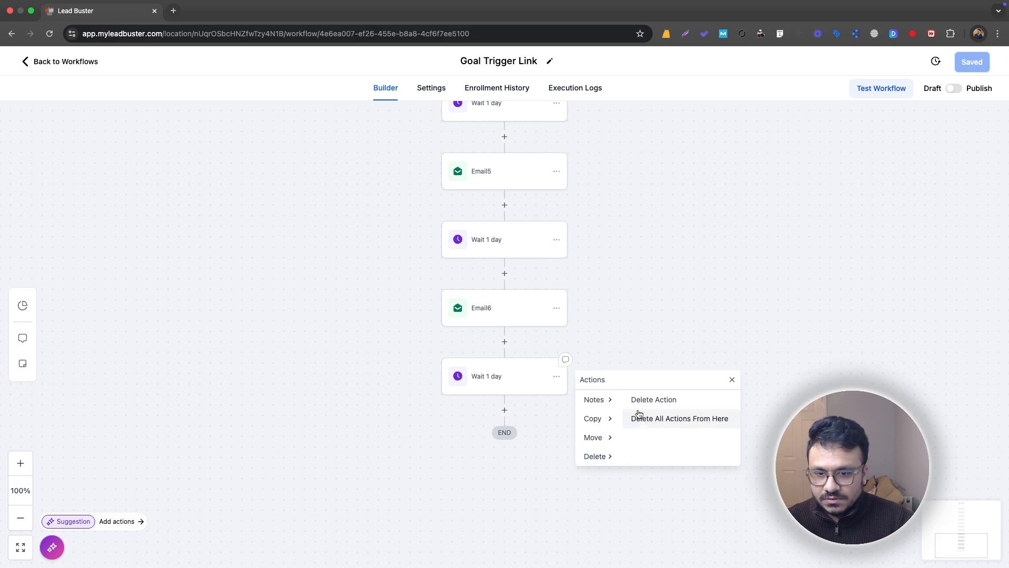
pyautogui.click(639, 400)
pyautogui.click(605, 339)
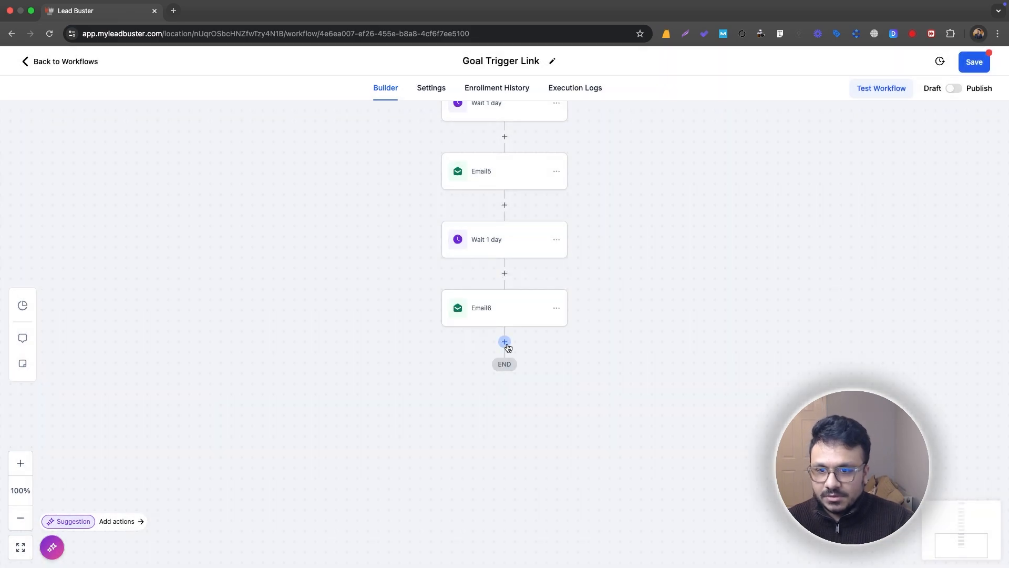
pyautogui.click(505, 342)
pyautogui.write('goal')
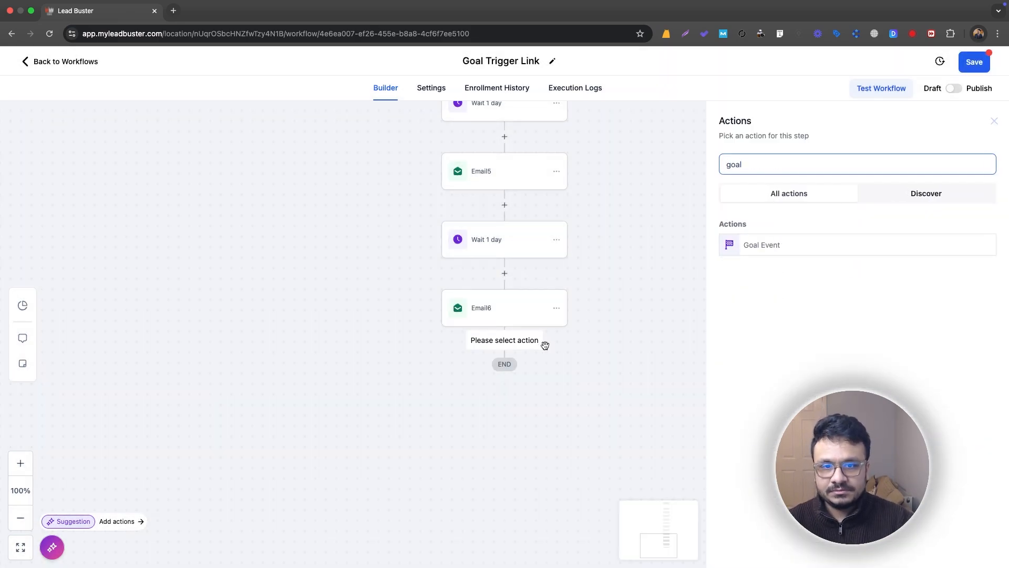
pyautogui.click(762, 245)
pyautogui.click(748, 214)
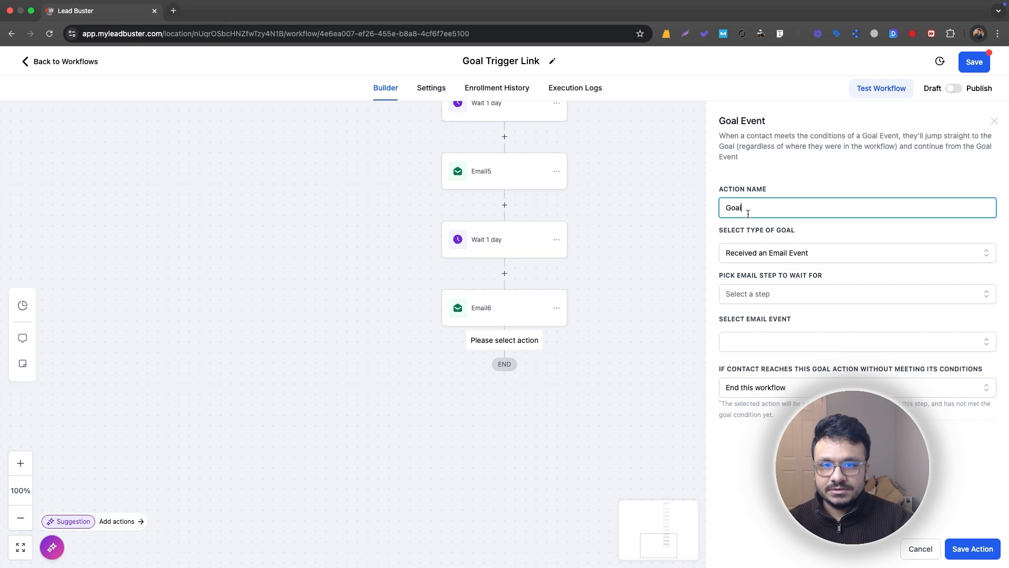
pyautogui.click(765, 239)
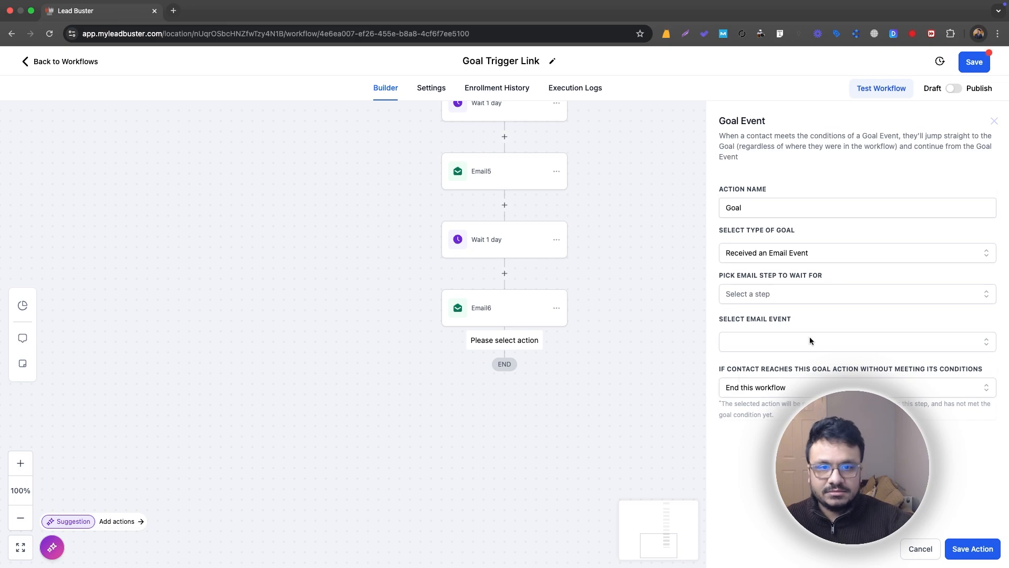
pyautogui.click(762, 253)
pyautogui.click(736, 297)
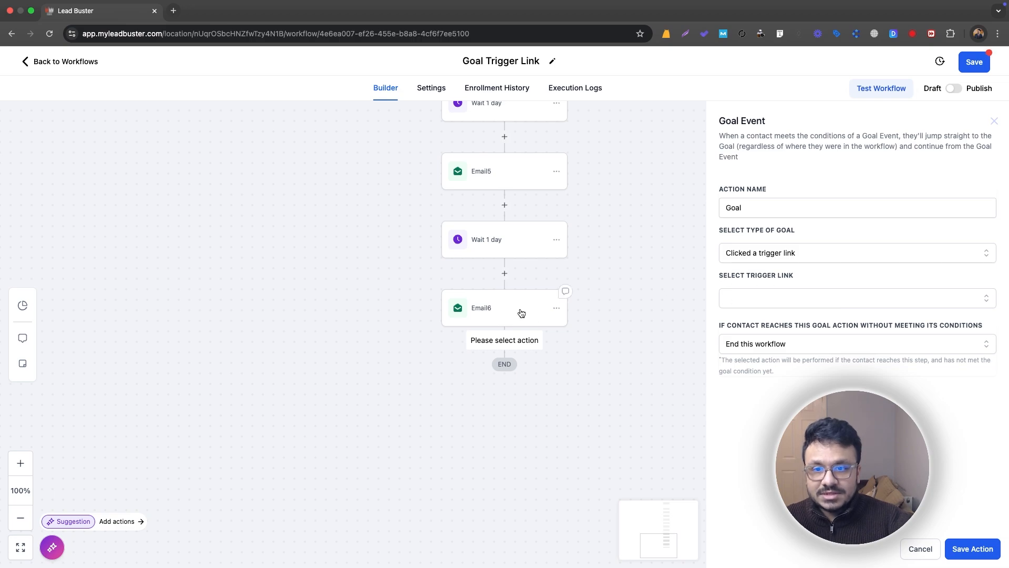
pyautogui.scroll(10, 520, 310)
pyautogui.scroll(2, 519, 268)
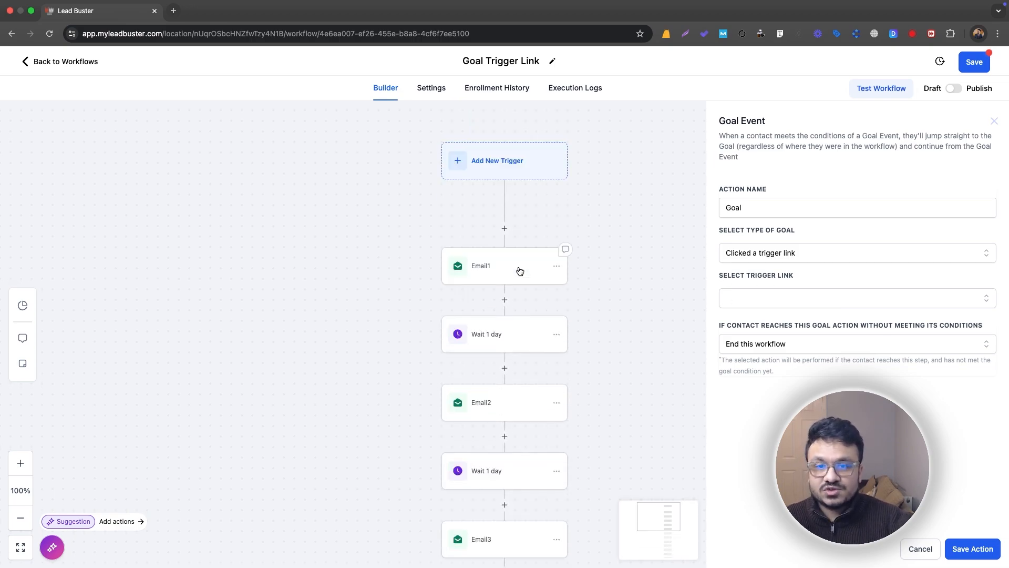
pyautogui.scroll(-4, 521, 267)
pyautogui.scroll(-2, 520, 266)
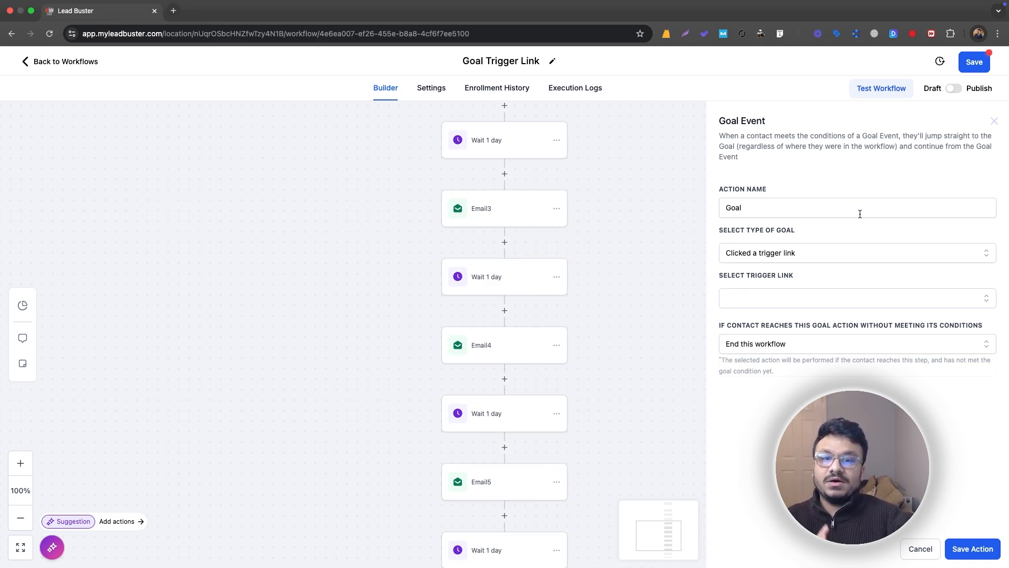
pyautogui.click(777, 298)
pyautogui.click(759, 324)
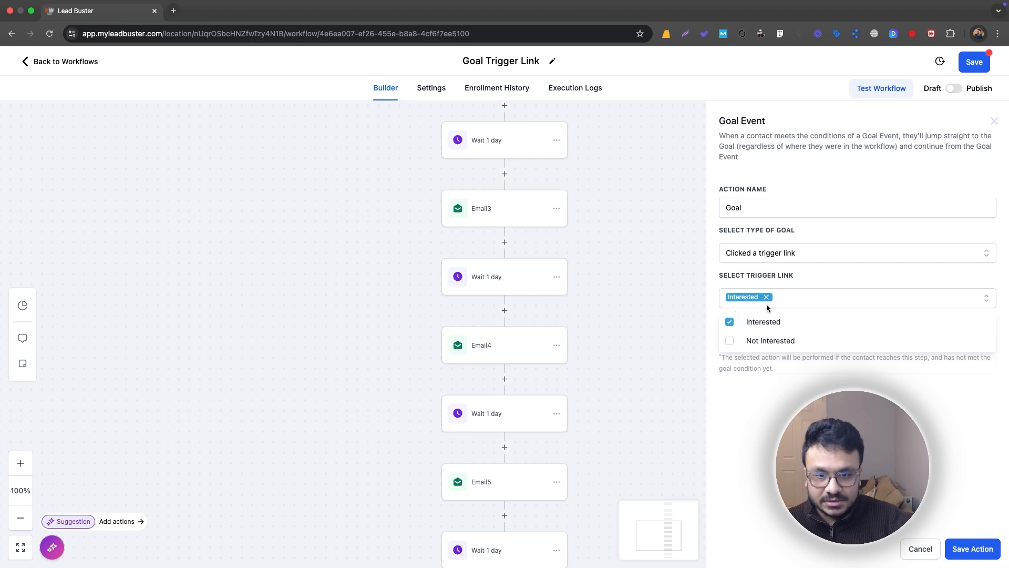
pyautogui.click(793, 279)
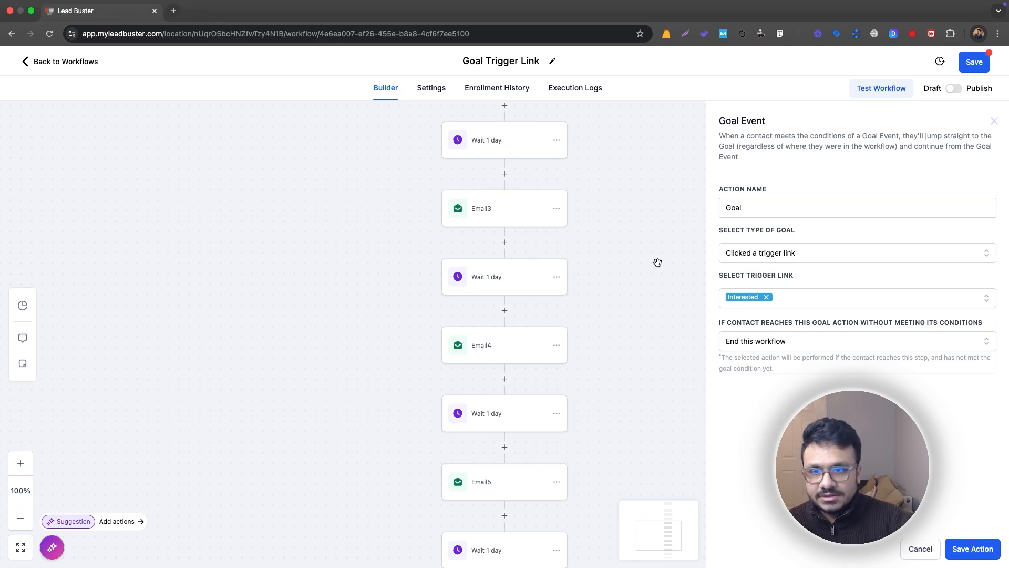
pyautogui.scroll(2, 494, 290)
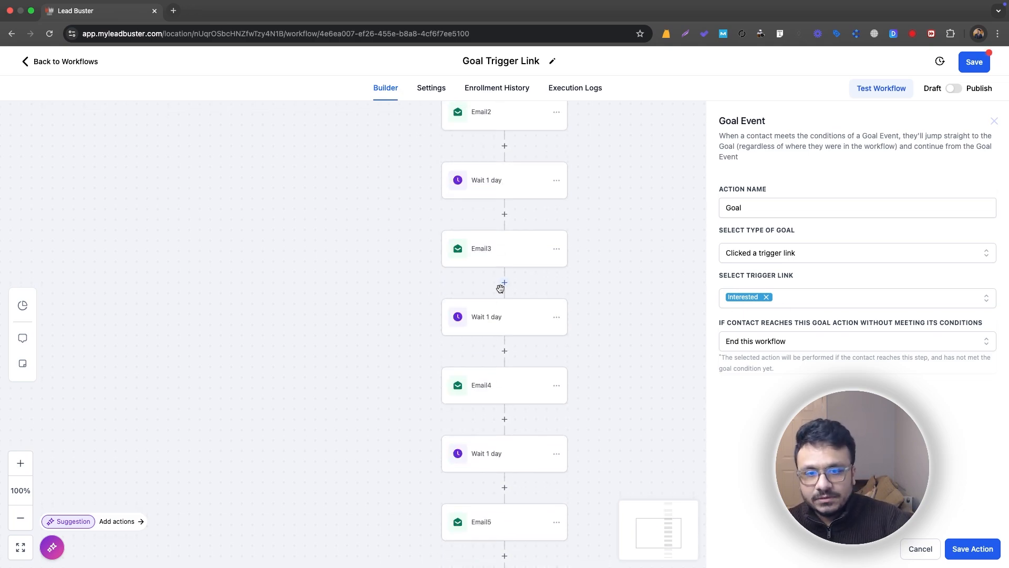
pyautogui.click(765, 342)
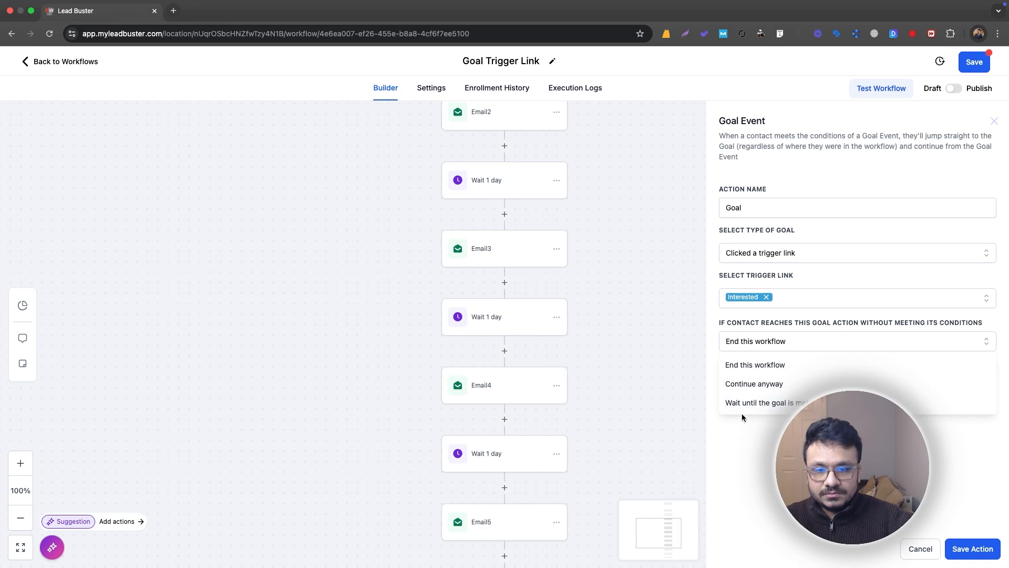
pyautogui.click(764, 388)
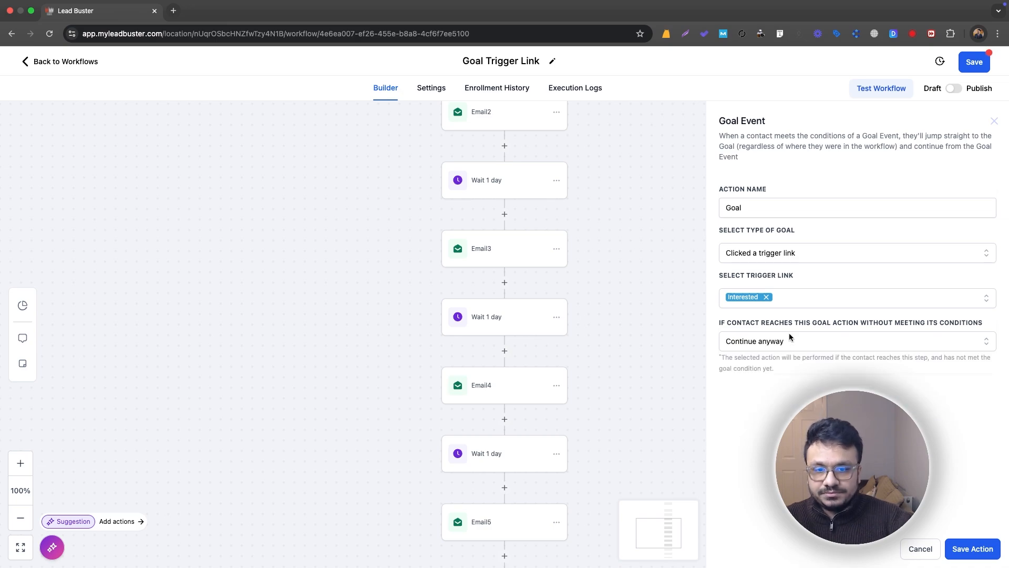
pyautogui.scroll(6, 600, 446)
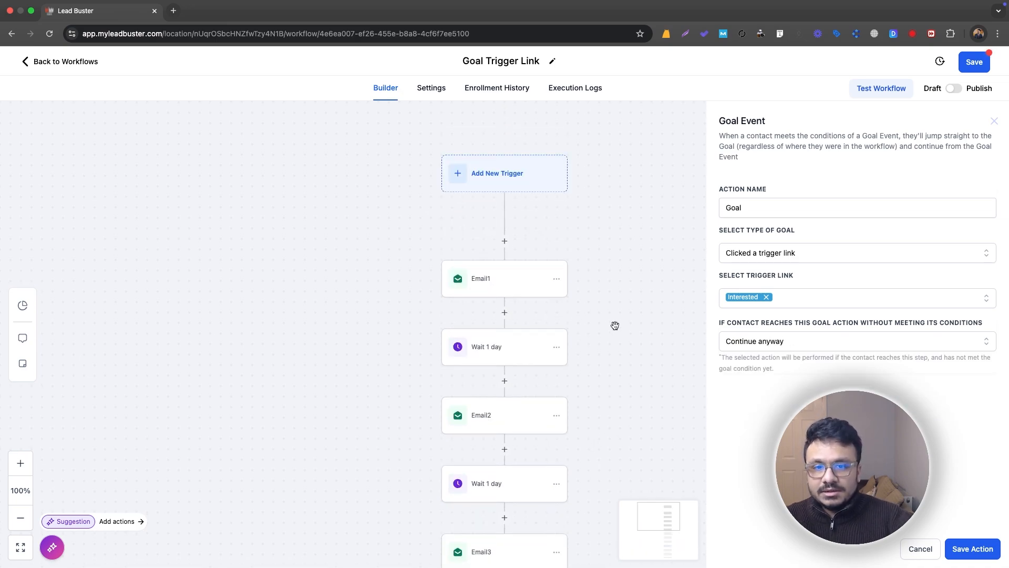
pyautogui.scroll(-1, 473, 268)
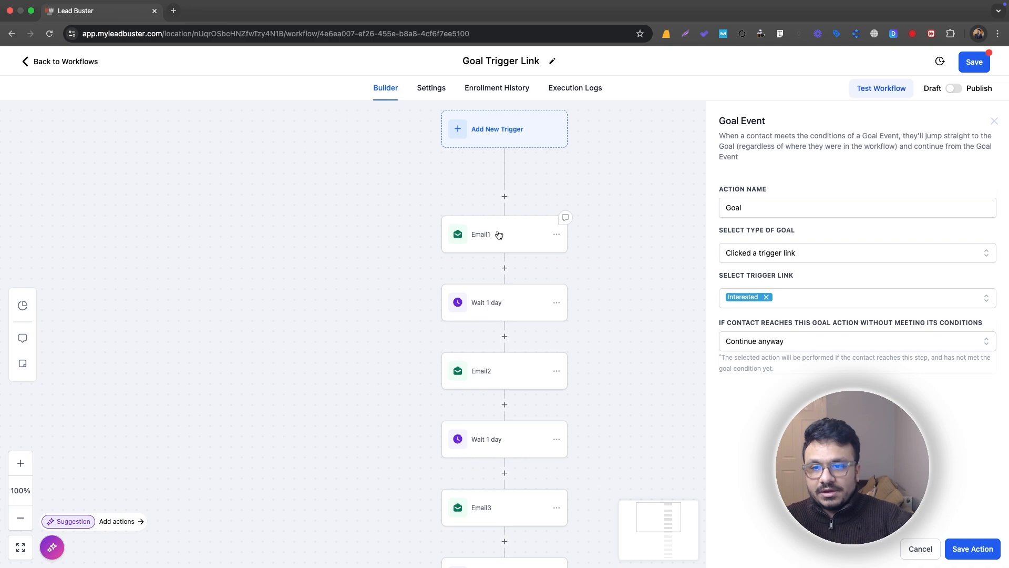
# Step: Check the Interested and Not Interested links in Email1's message and close the email without changes
pyautogui.click(498, 235)
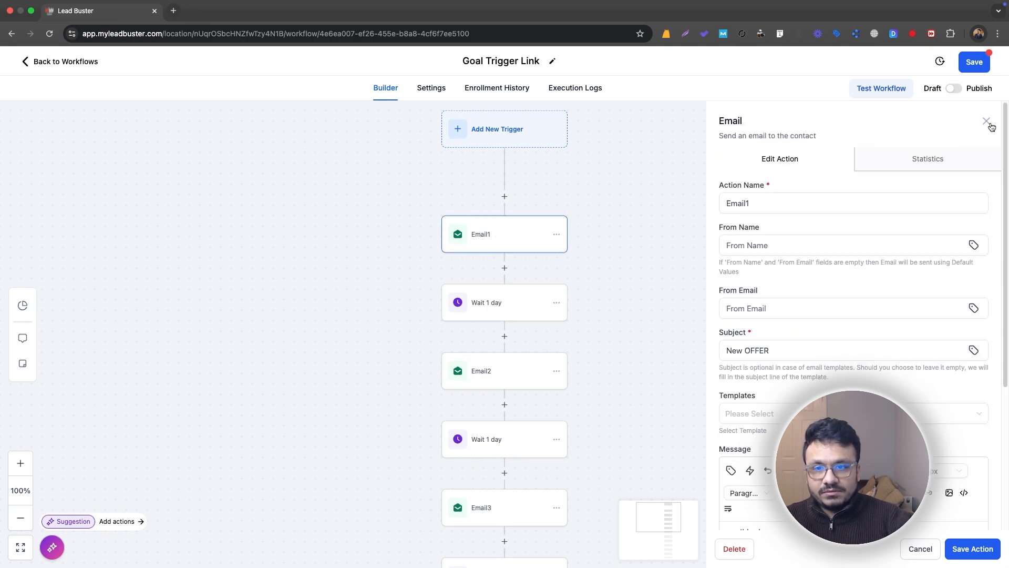
pyautogui.scroll(-4, 806, 384)
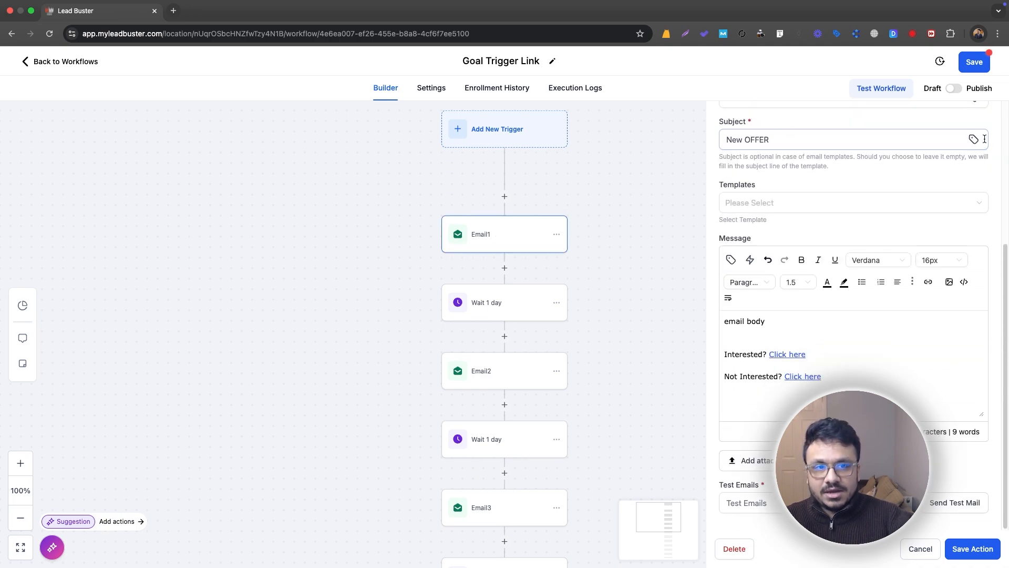
pyautogui.scroll(4, 984, 135)
pyautogui.click(986, 122)
# Step: Add a Goal Event action after Email6 with the goal type "Clicked a trigger link"
pyautogui.scroll(-10, 521, 315)
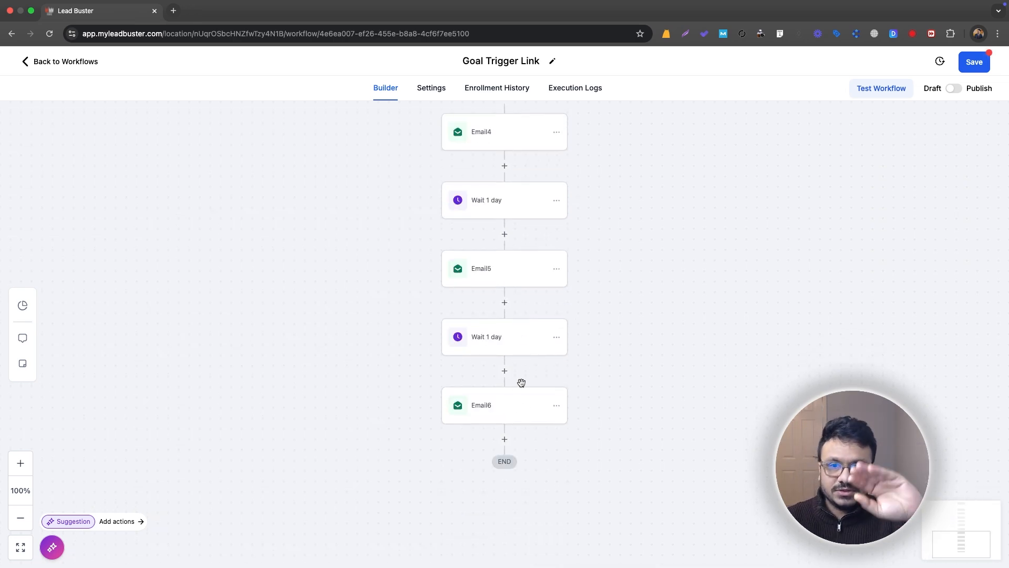
pyautogui.click(505, 439)
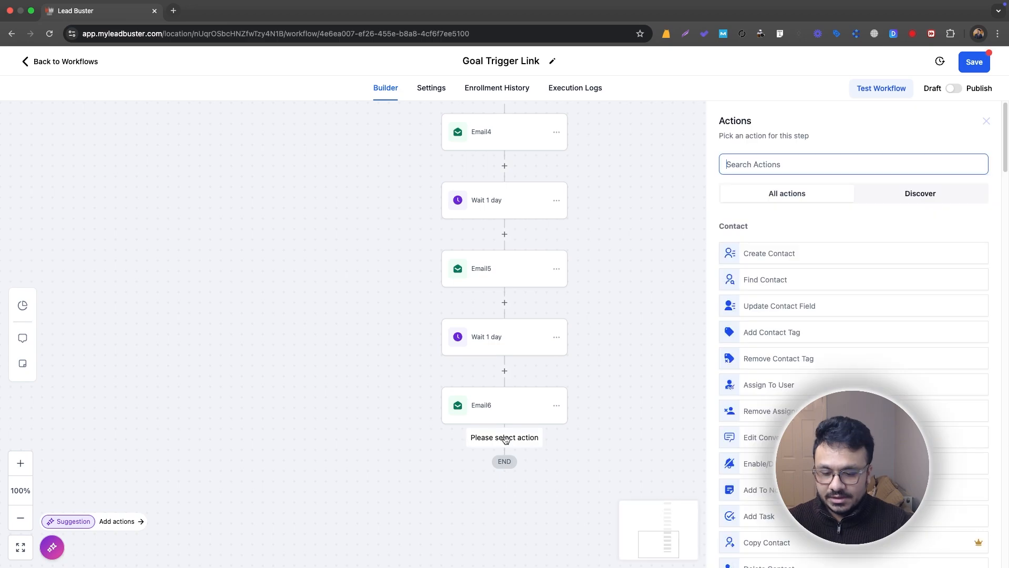
pyautogui.write('goal')
pyautogui.click(755, 247)
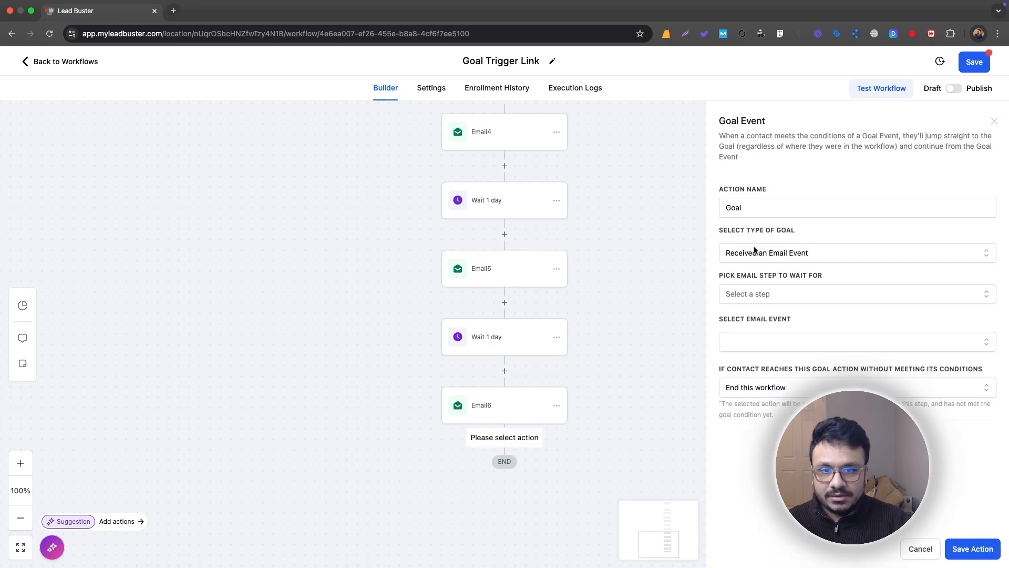
pyautogui.click(771, 254)
pyautogui.click(748, 294)
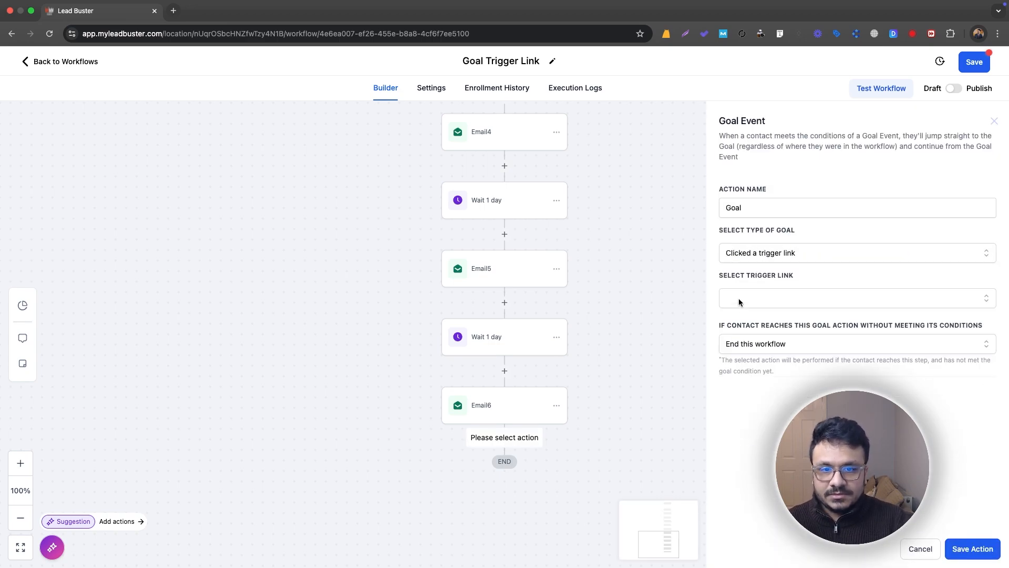
# Step: Set the goal's trigger link to Interested, choose "Continue anyway" for contacts who have not met the goal, and save the action
pyautogui.click(752, 300)
pyautogui.click(746, 325)
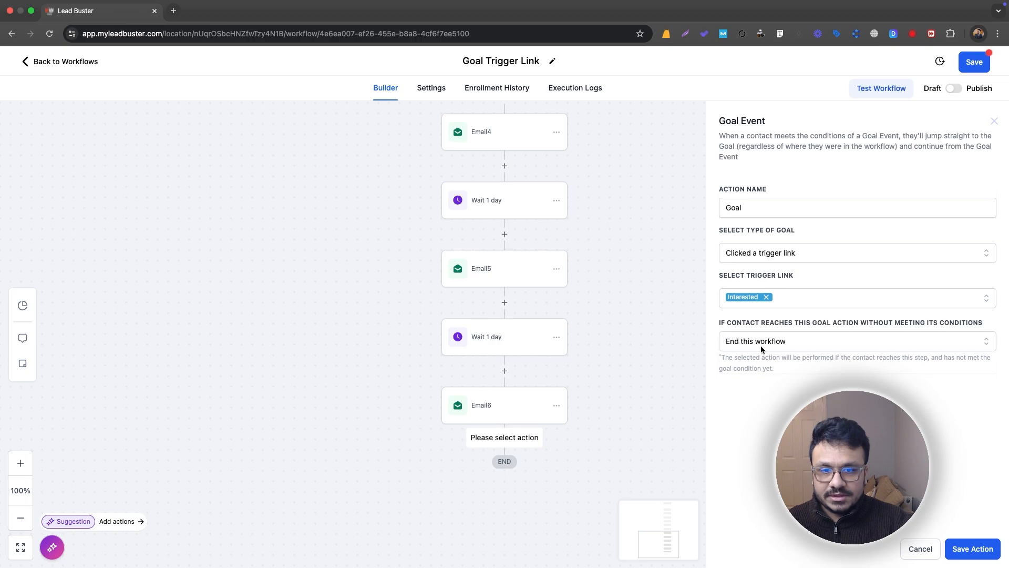
pyautogui.click(759, 342)
pyautogui.click(752, 382)
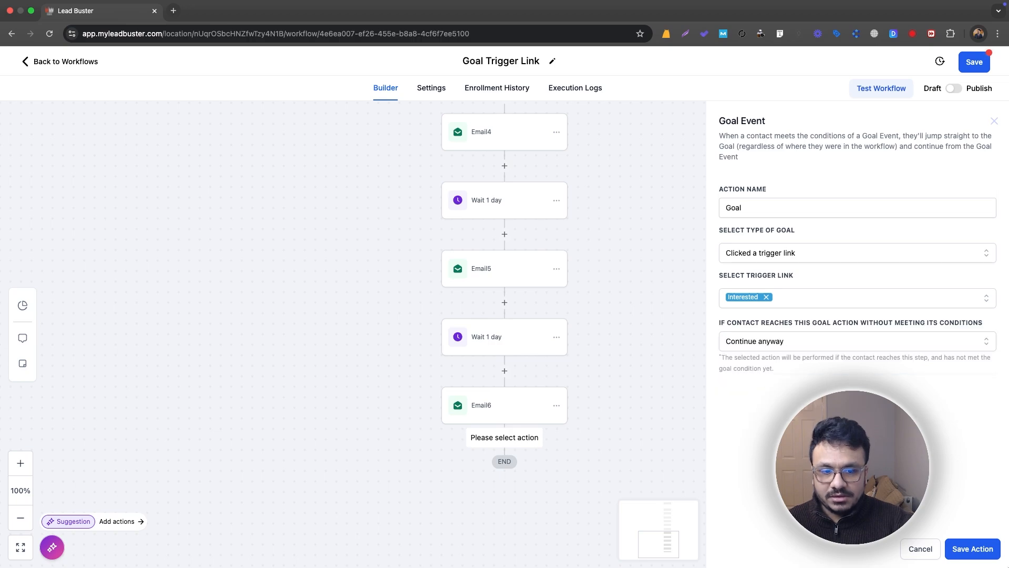
pyautogui.click(972, 549)
# Step: Rename the goal action to "Goal - Interested" and save it
pyautogui.click(562, 462)
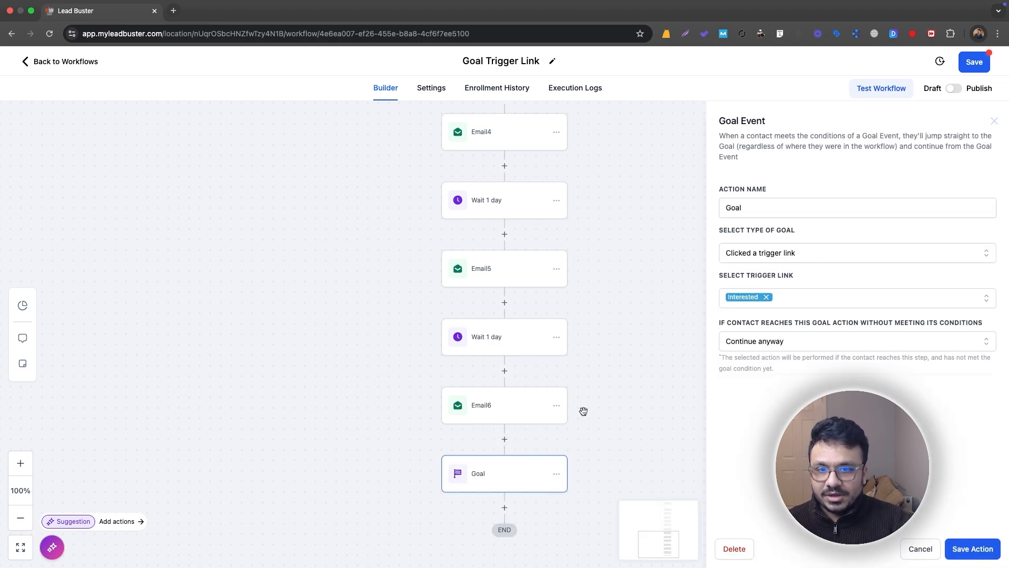
pyautogui.click(789, 211)
pyautogui.write('- Interested')
pyautogui.click(972, 548)
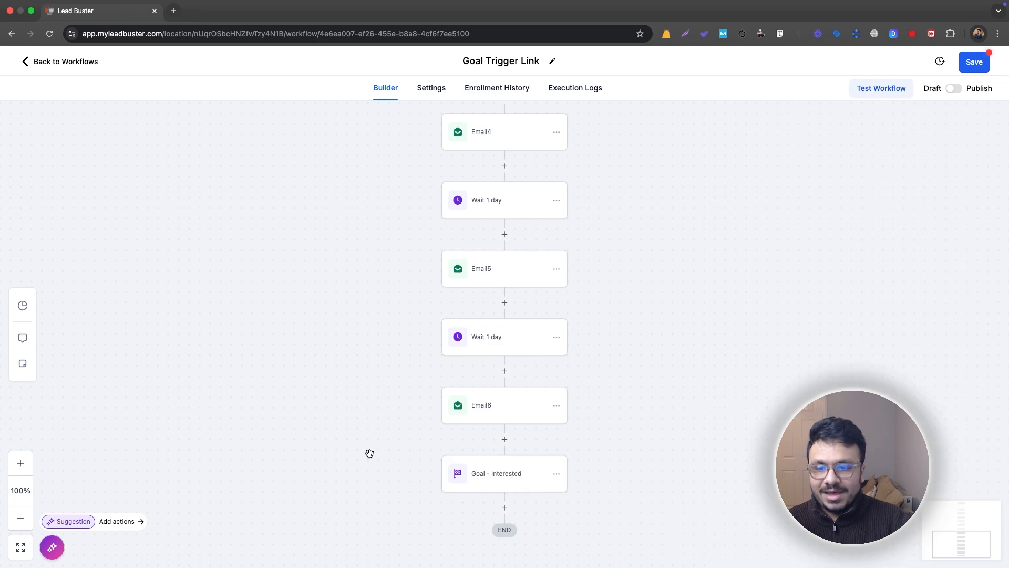
# Step: Check the Interested and Not Interested links in Email2's message and close the email by saving it
pyautogui.scroll(-1, 476, 450)
pyautogui.scroll(8, 531, 189)
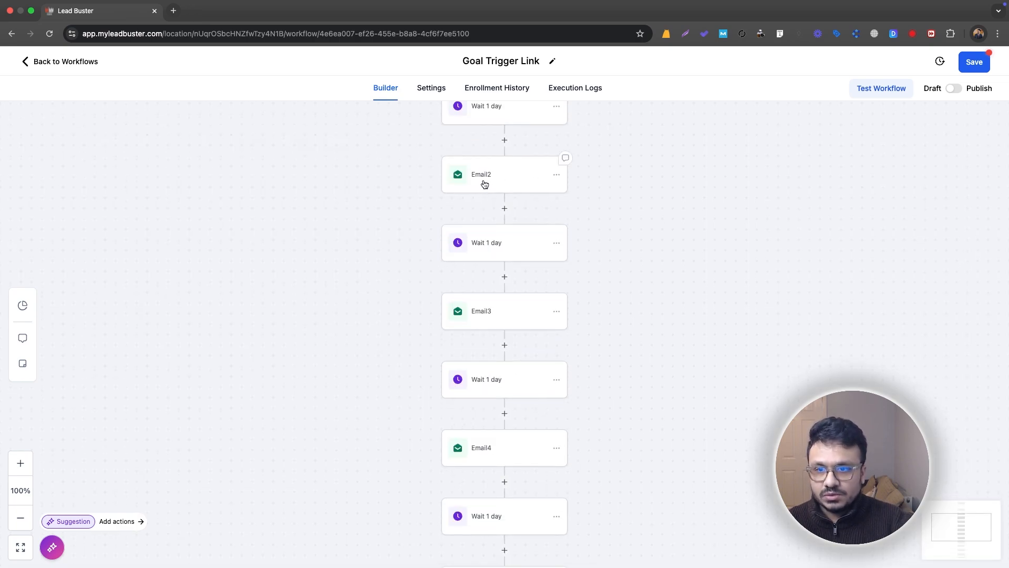
pyautogui.click(484, 183)
pyautogui.scroll(-4, 851, 316)
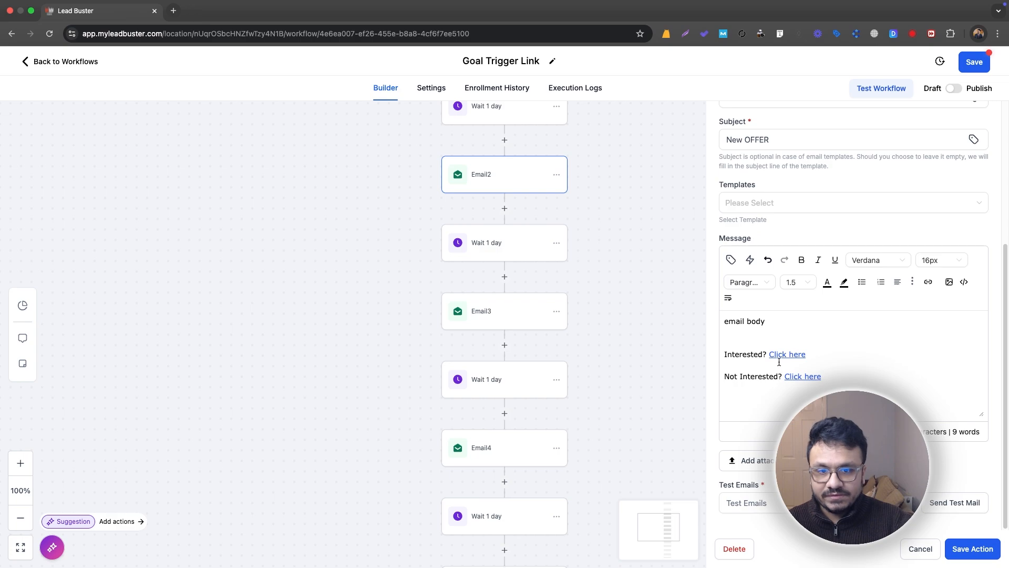
pyautogui.click(970, 549)
# Step: Add an email internal notification addressed to the Assigned User after the "Goal - Interested" action
pyautogui.scroll(-10, 491, 277)
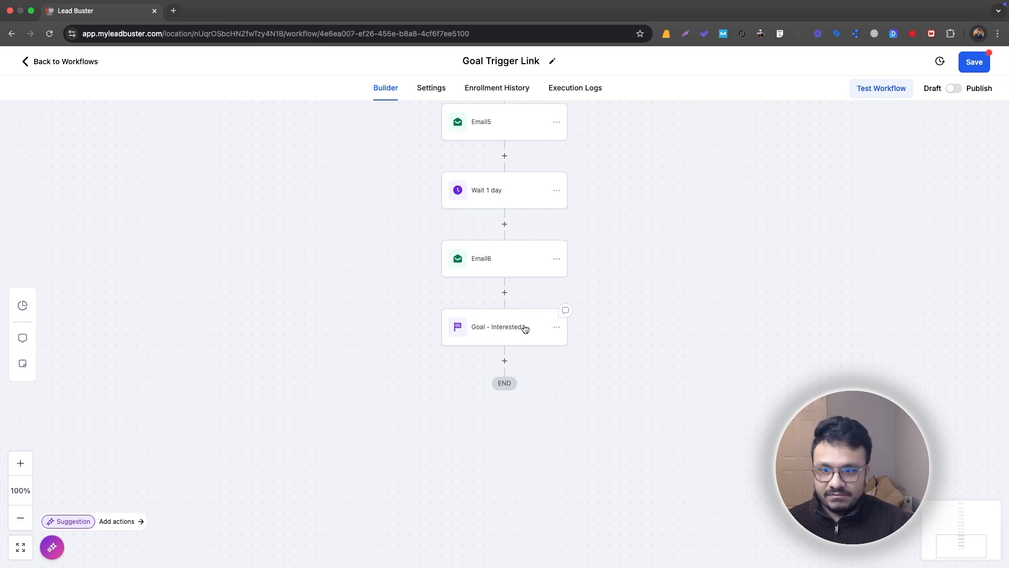
pyautogui.click(504, 361)
pyautogui.write('inter')
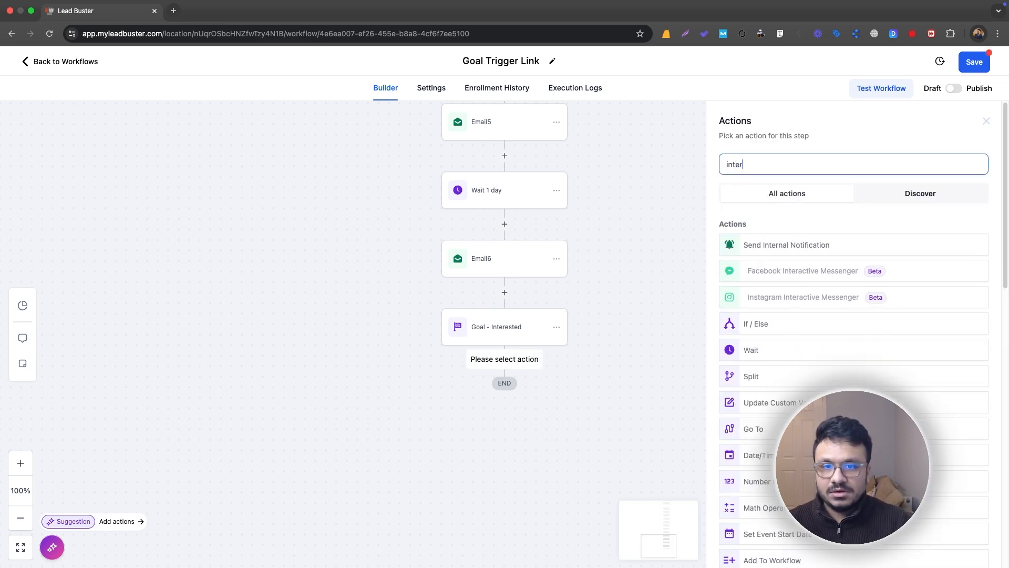
pyautogui.click(756, 245)
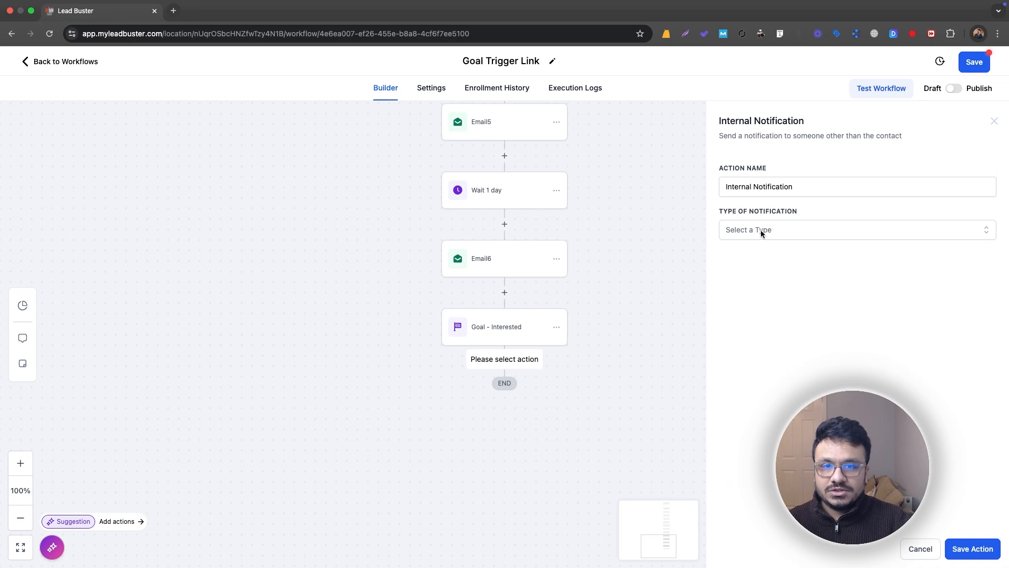
pyautogui.click(761, 232)
pyautogui.click(759, 254)
pyautogui.scroll(-4, 764, 363)
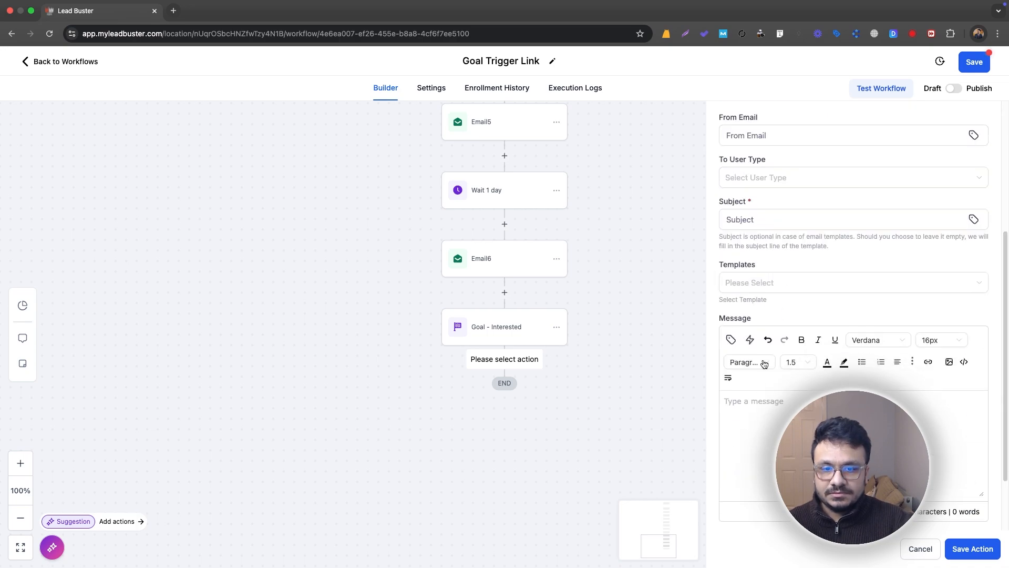
pyautogui.click(761, 179)
pyautogui.click(754, 218)
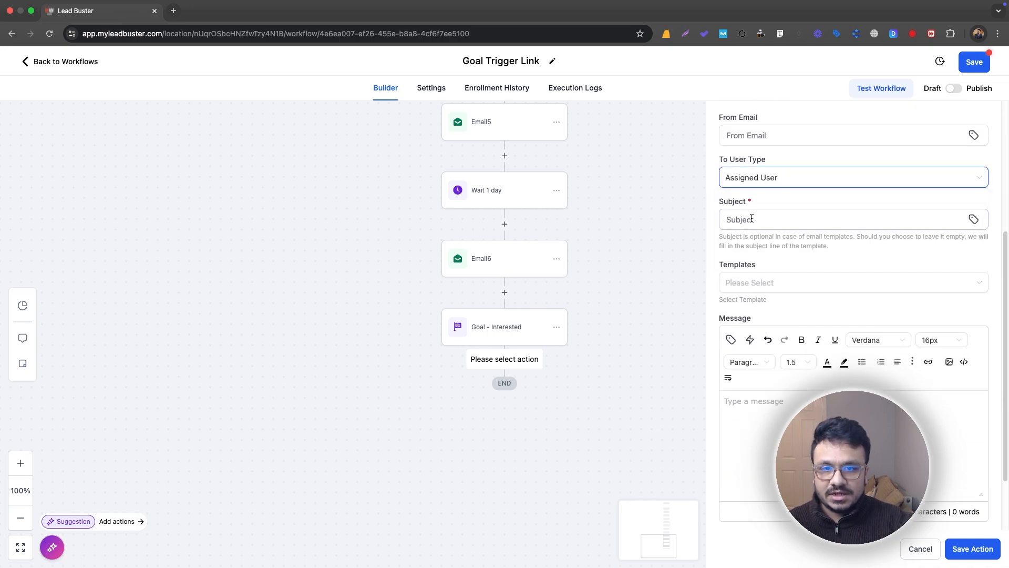
# Step: Set the notification's subject to "{{contact.name}} has replied to the campaign" and save the action
pyautogui.click(752, 218)
pyautogui.write('{{contact')
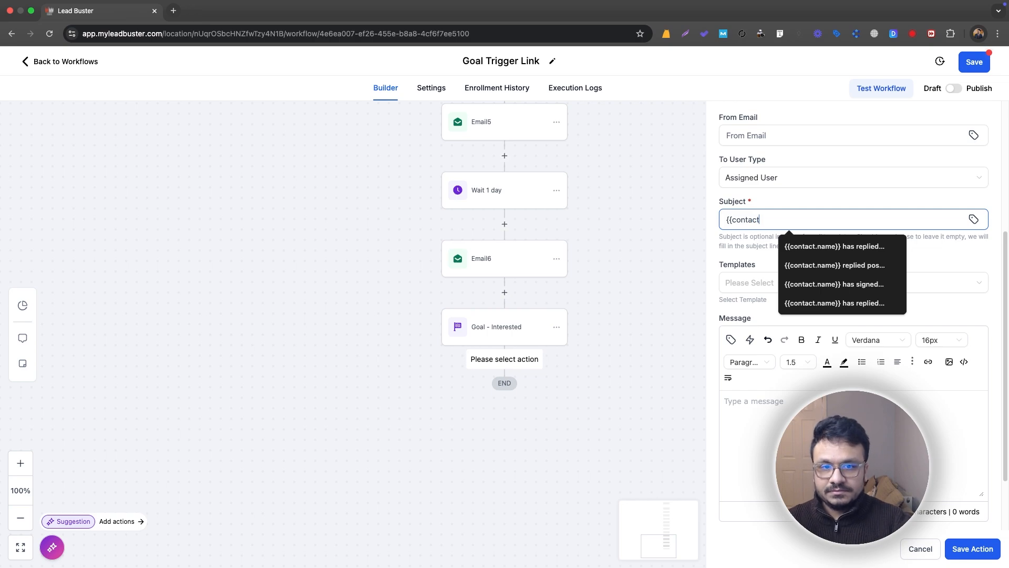
pyautogui.click(829, 252)
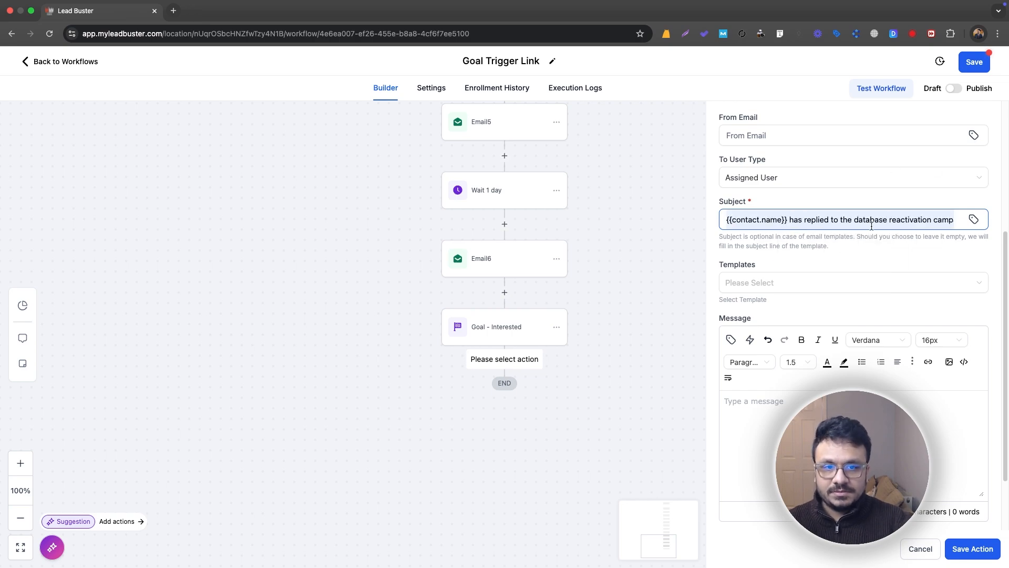
pyautogui.moveTo(855, 220); pyautogui.dragTo(967, 219)
pyautogui.write('campaign')
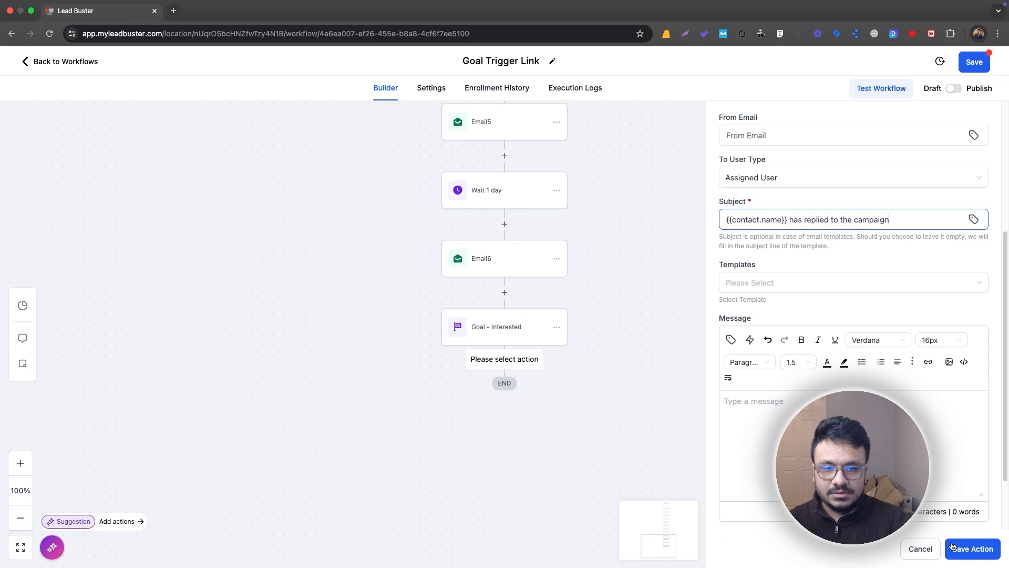
pyautogui.click(967, 551)
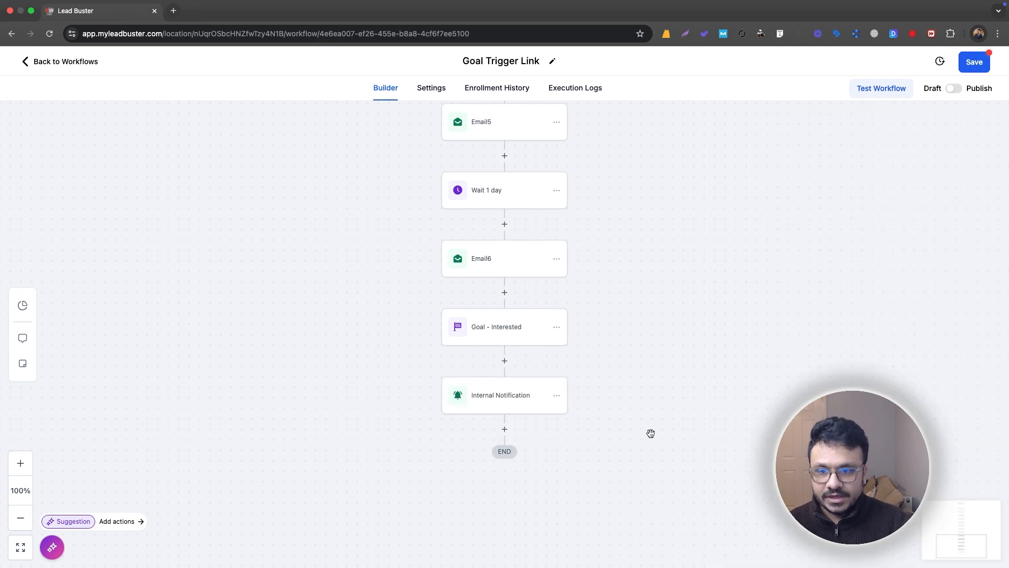
# Step: Add an Add Contact Tag action with a new "interested" tag after the Internal Notification and save it
pyautogui.click(505, 428)
pyautogui.write('tag')
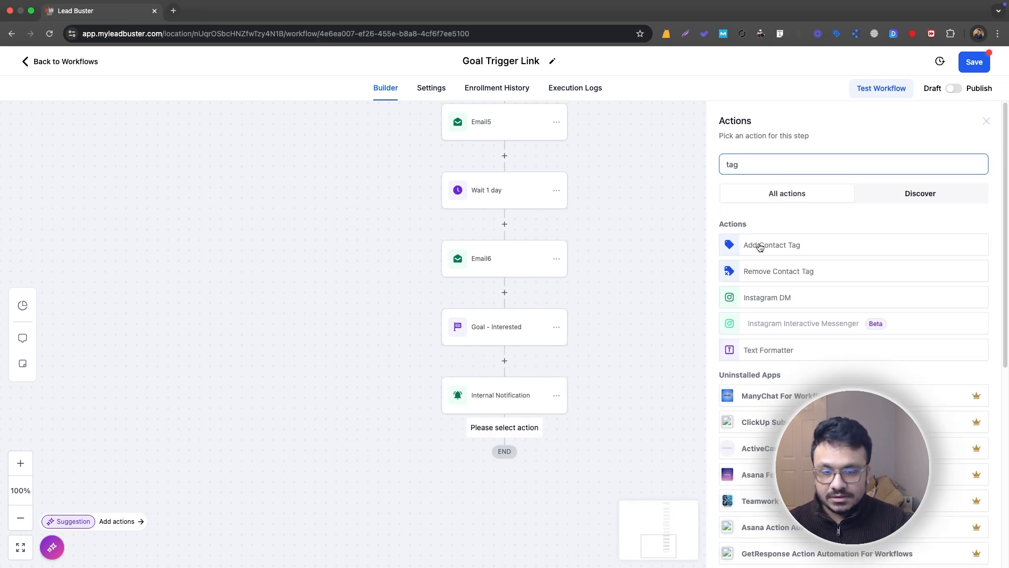
pyautogui.click(759, 244)
pyautogui.click(770, 233)
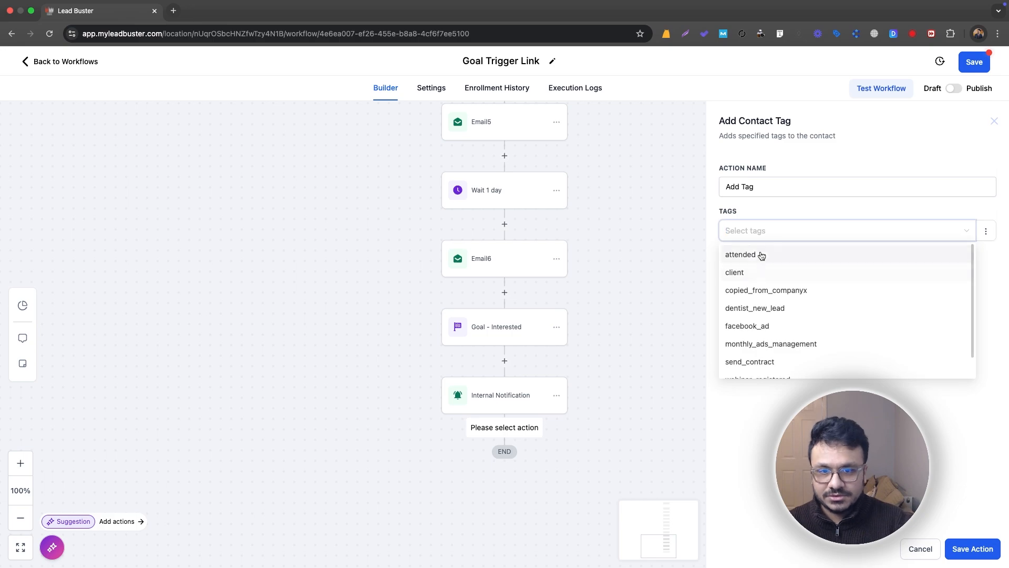
pyautogui.write('interested')
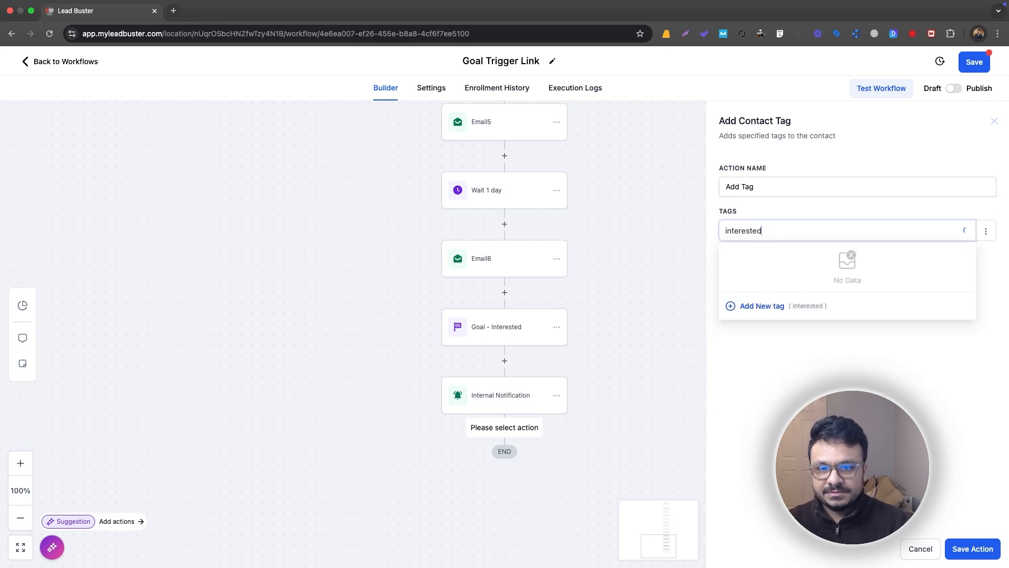
pyautogui.click(767, 311)
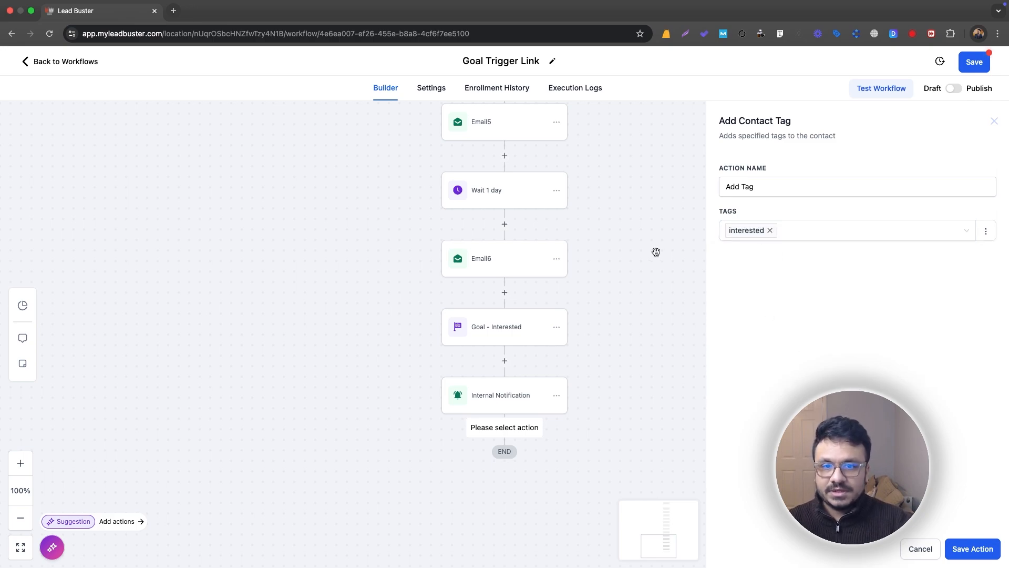
pyautogui.click(957, 551)
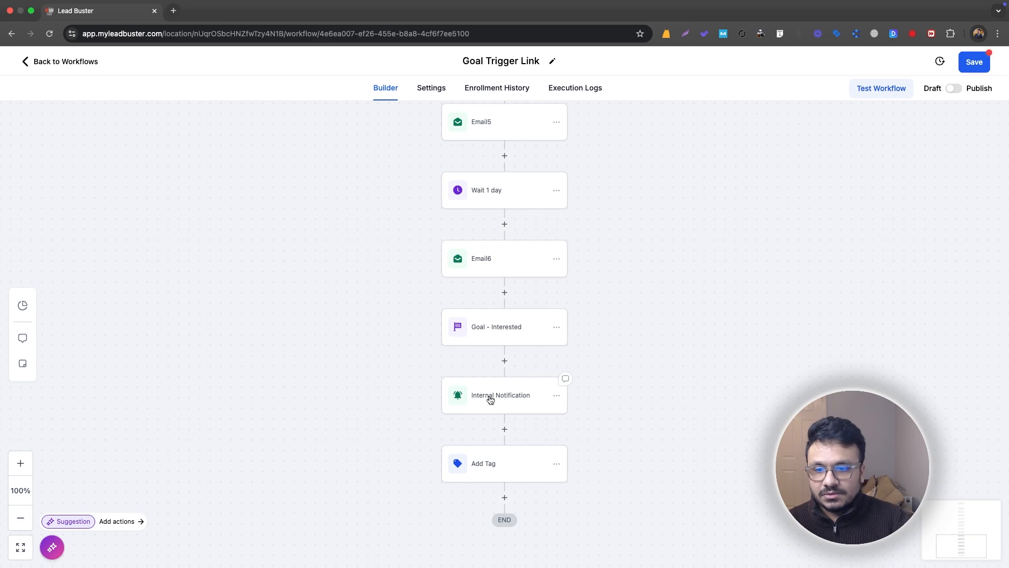
# Step: Review the email sequence and the description of how the "Goal - Interested" event moves contacts who meet its conditions
pyautogui.scroll(2, 507, 318)
pyautogui.scroll(7, 517, 307)
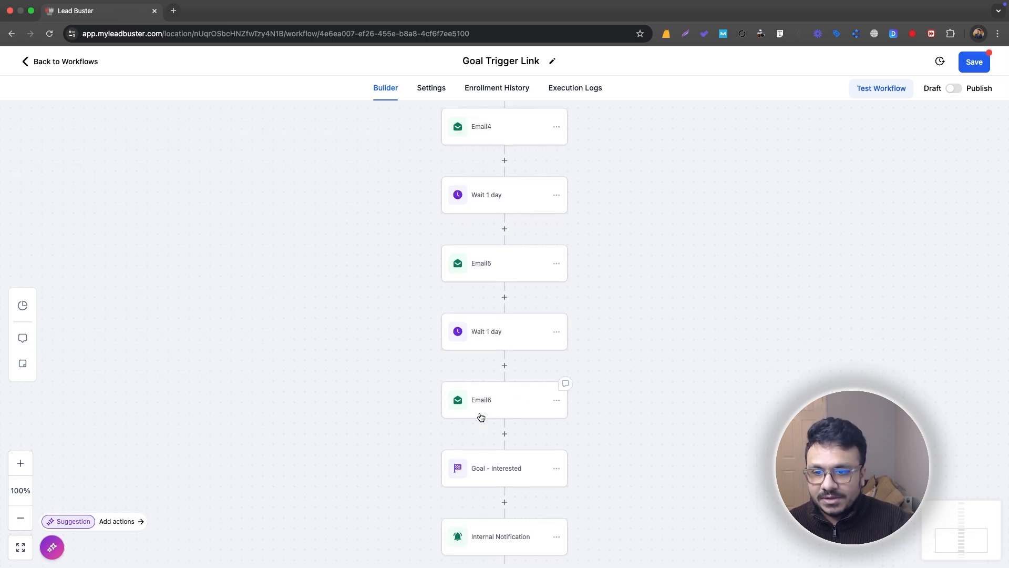
pyautogui.scroll(10, 539, 294)
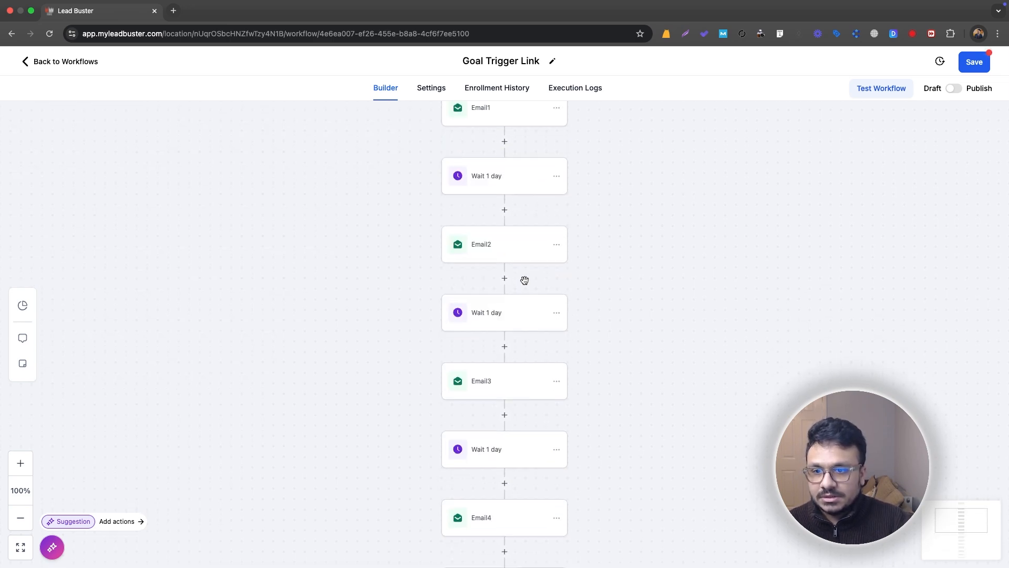
pyautogui.scroll(-11, 548, 268)
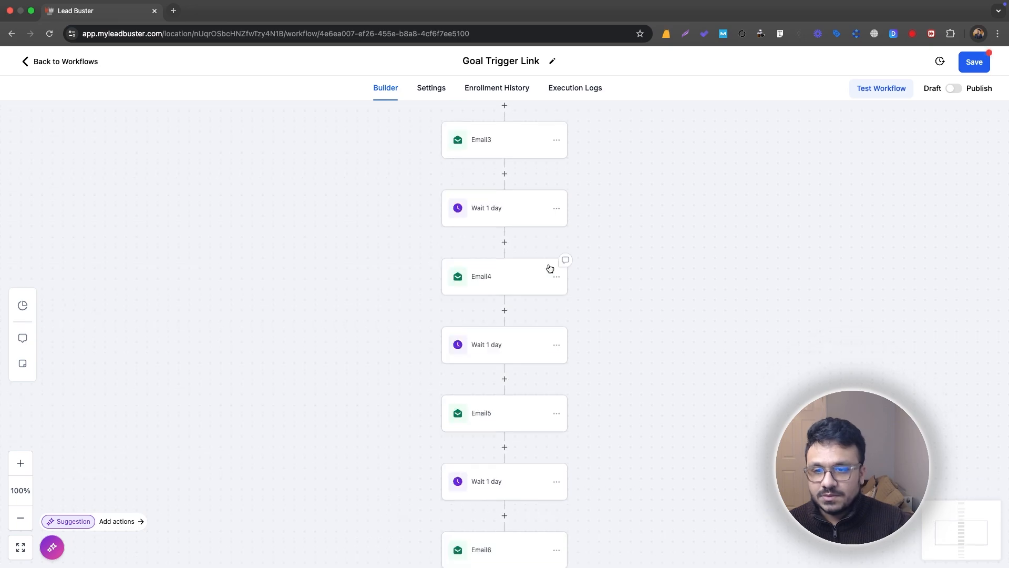
pyautogui.scroll(-7, 530, 243)
pyautogui.click(486, 333)
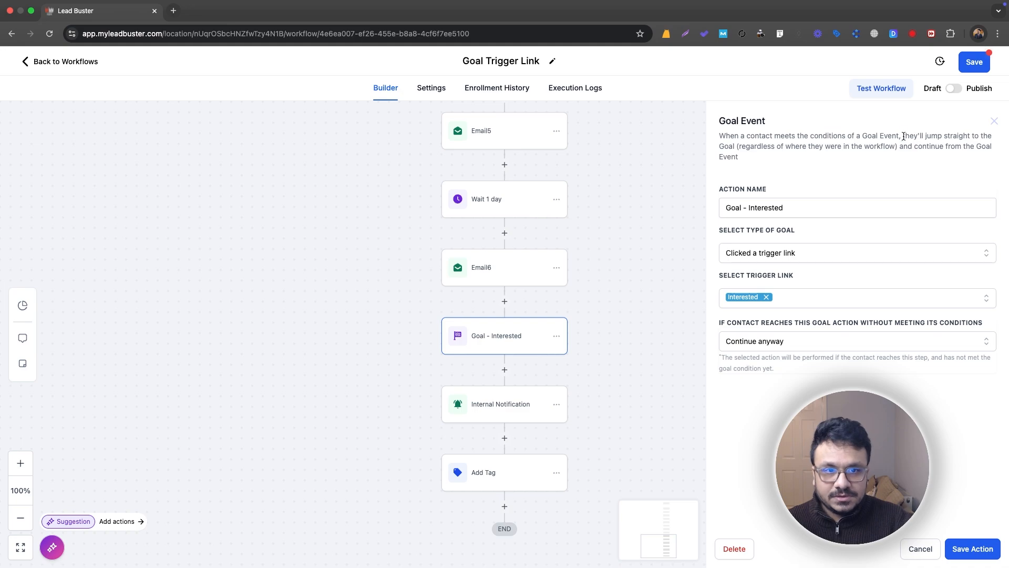
pyautogui.moveTo(903, 136); pyautogui.dragTo(782, 146)
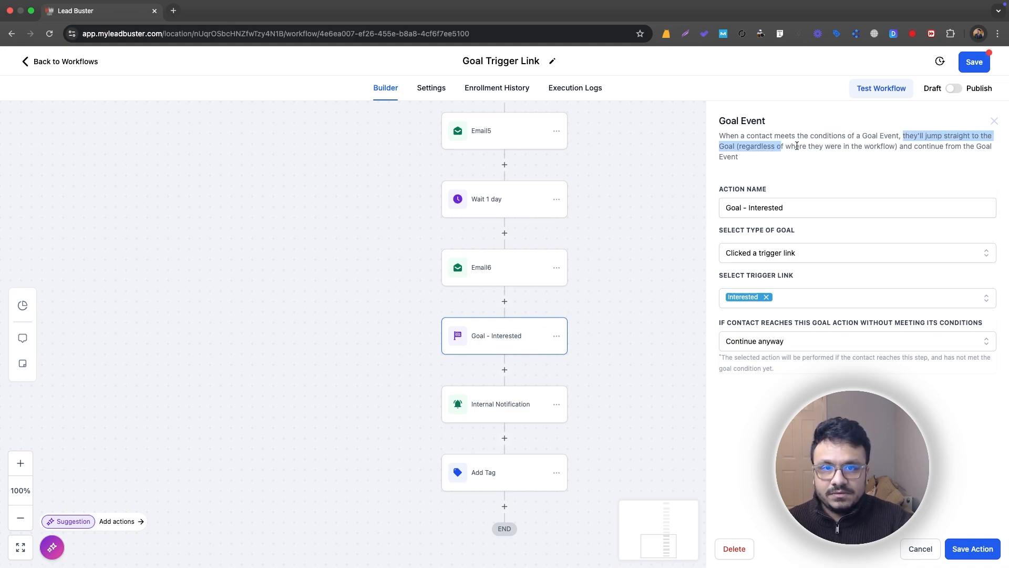
pyautogui.scroll(4, 542, 245)
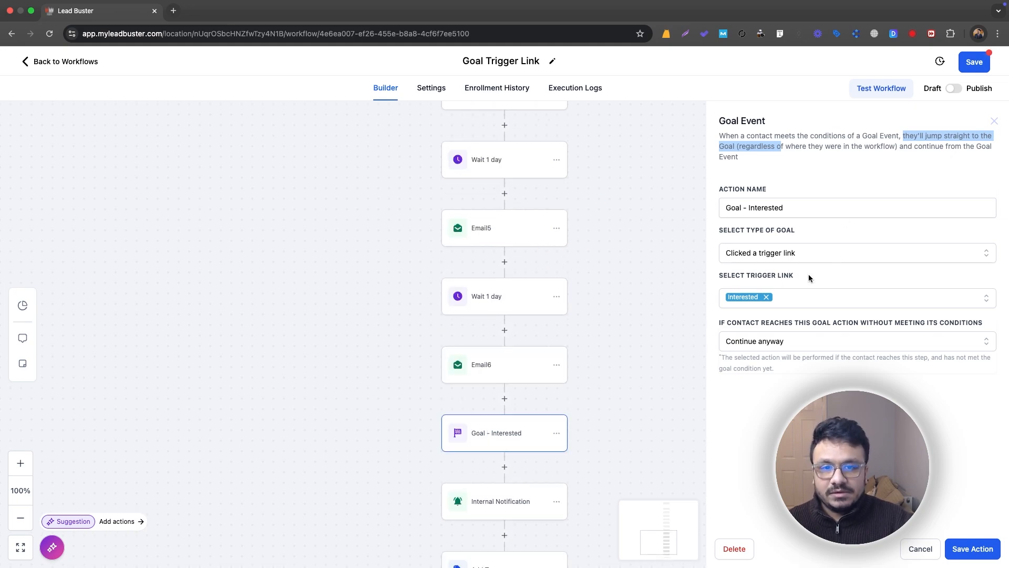
pyautogui.scroll(4, 556, 292)
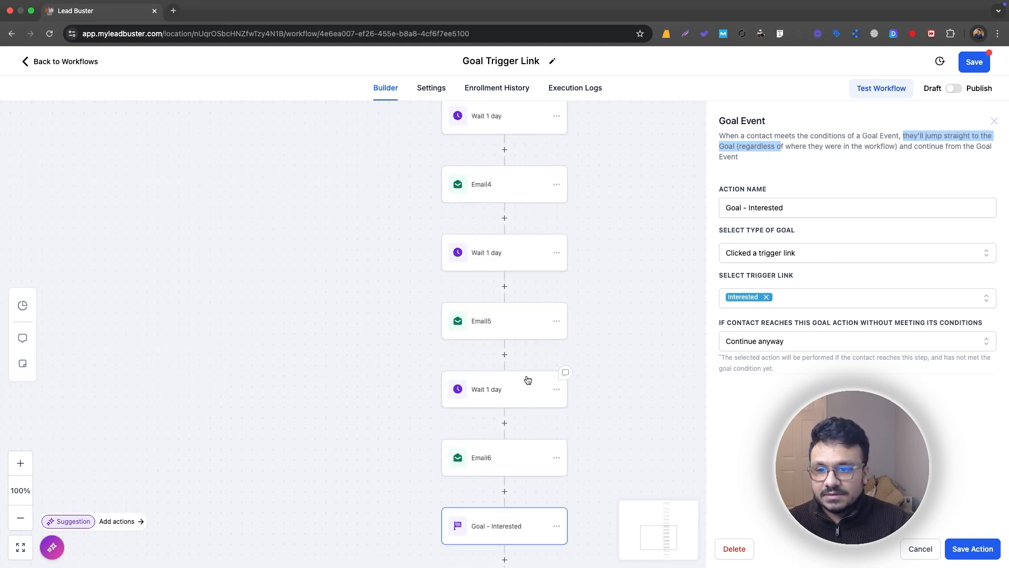
pyautogui.scroll(-3, 528, 380)
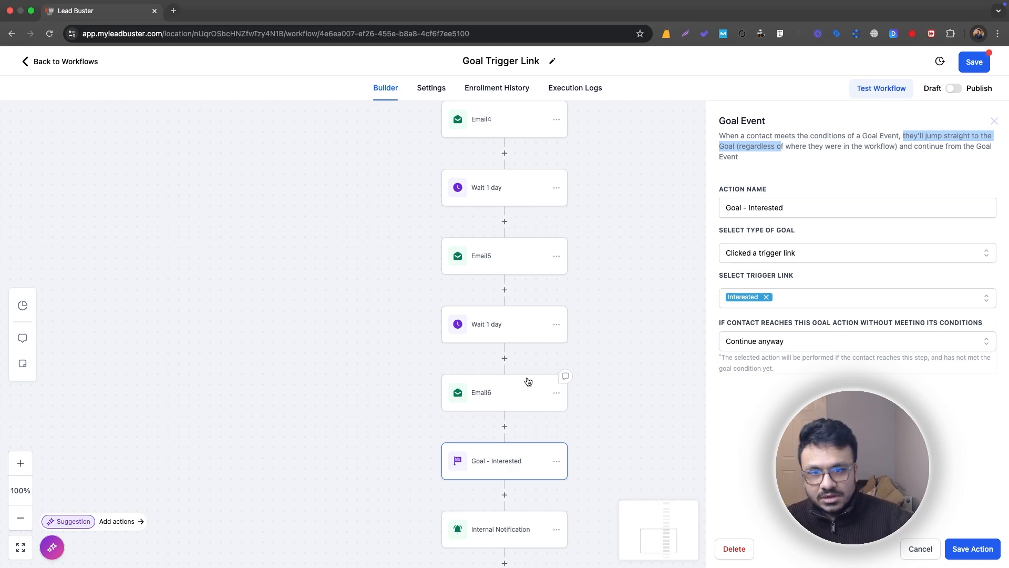
# Step: Examine the available goal types and try Appointment Status with the Book An Appointment calendar, checking its status choices
pyautogui.click(807, 253)
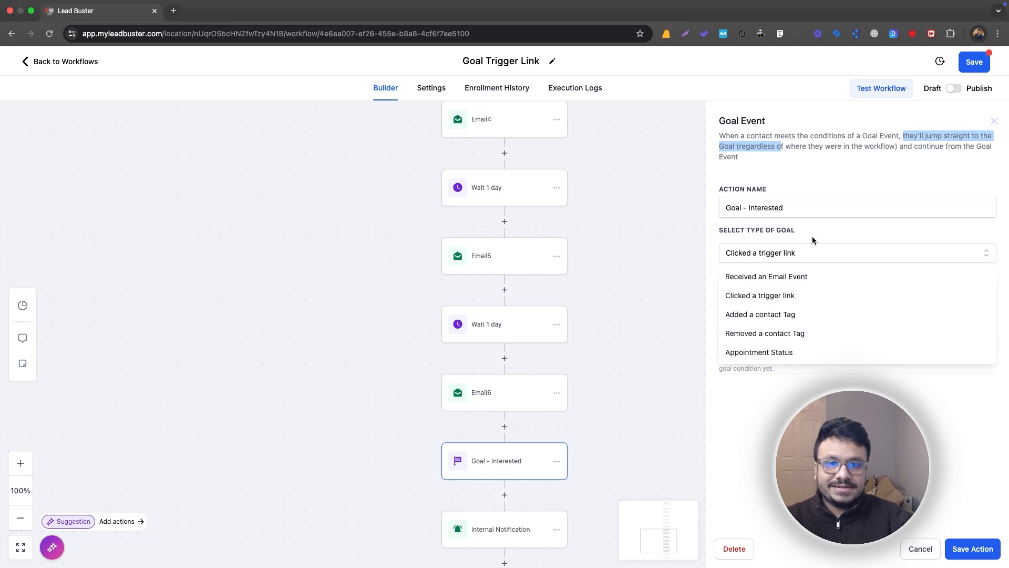
pyautogui.click(811, 238)
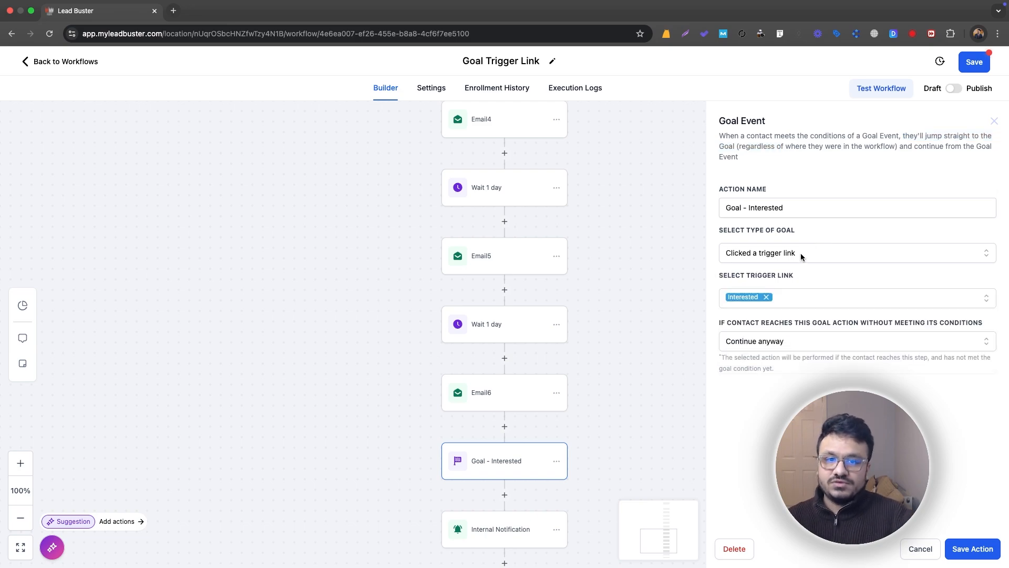
pyautogui.click(800, 253)
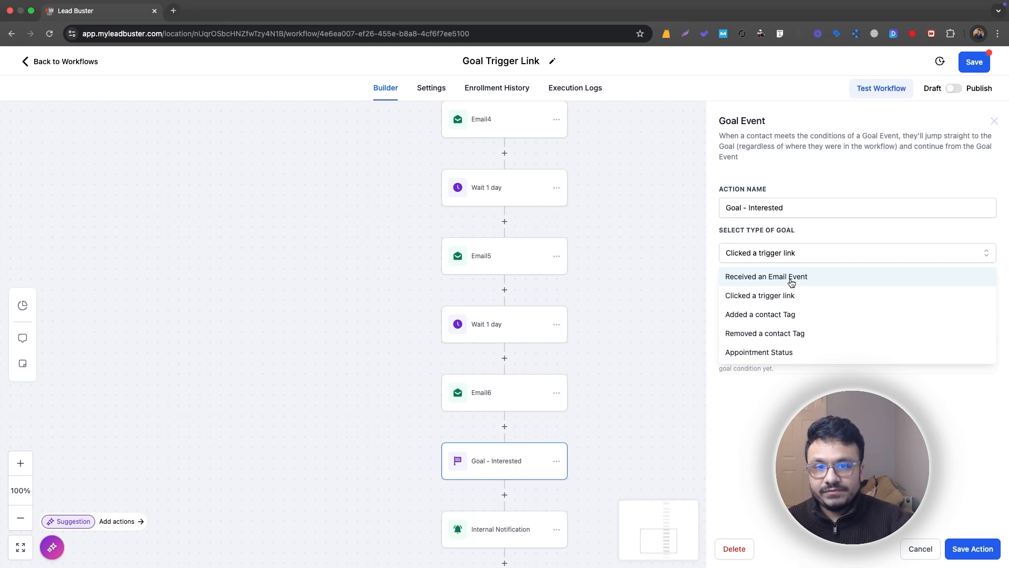
pyautogui.scroll(3, 593, 316)
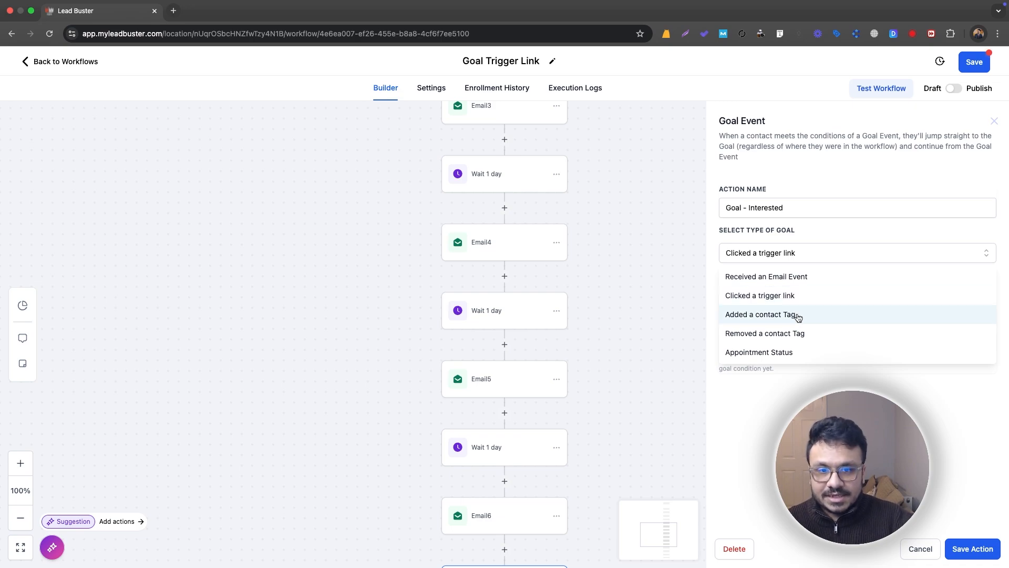
pyautogui.click(762, 356)
pyautogui.click(775, 299)
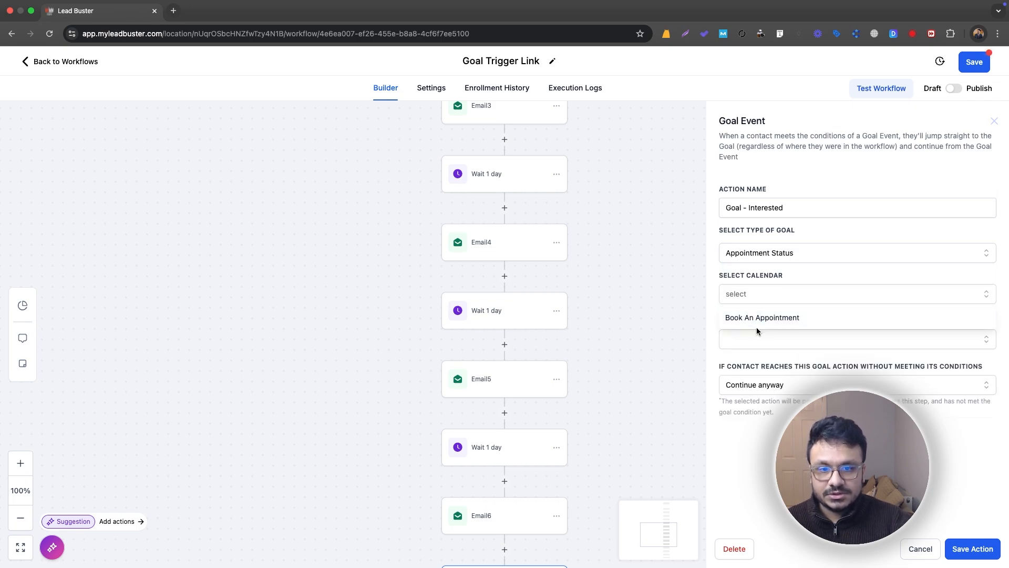
pyautogui.click(759, 322)
pyautogui.click(765, 336)
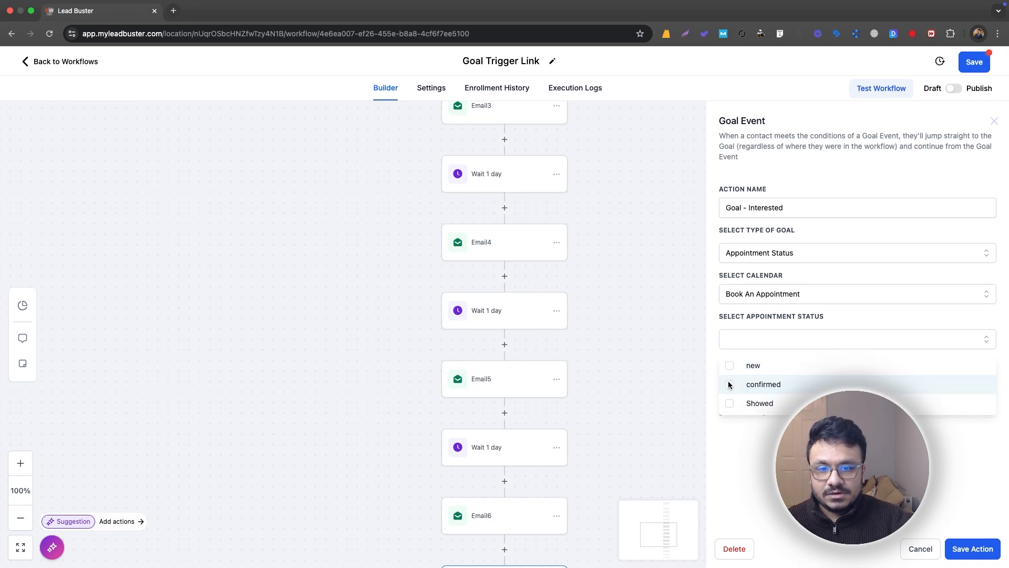
pyautogui.click(820, 312)
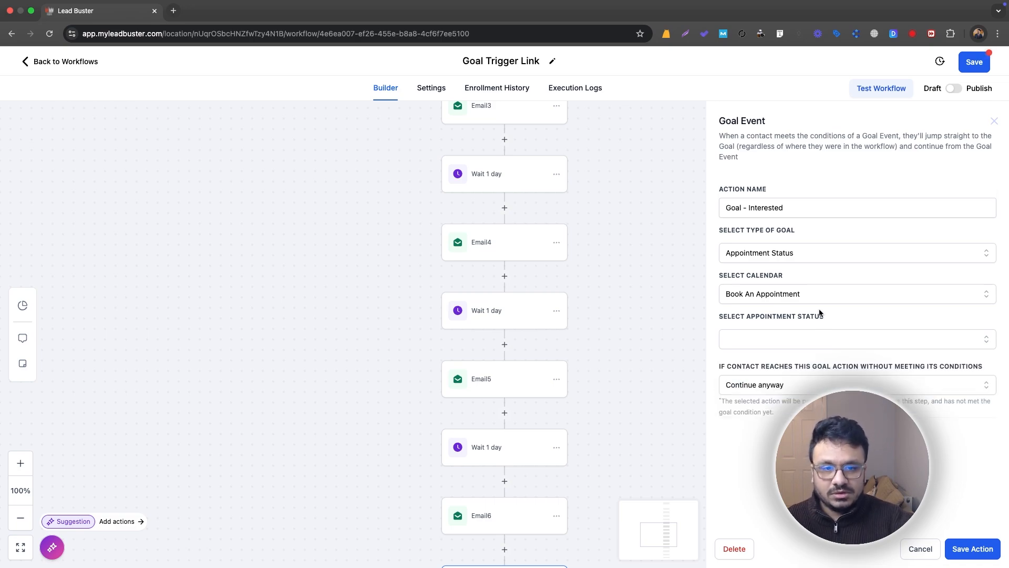
# Step: Set the goal type back to "Clicked a trigger link" and select the Interested link
pyautogui.click(786, 256)
pyautogui.click(777, 295)
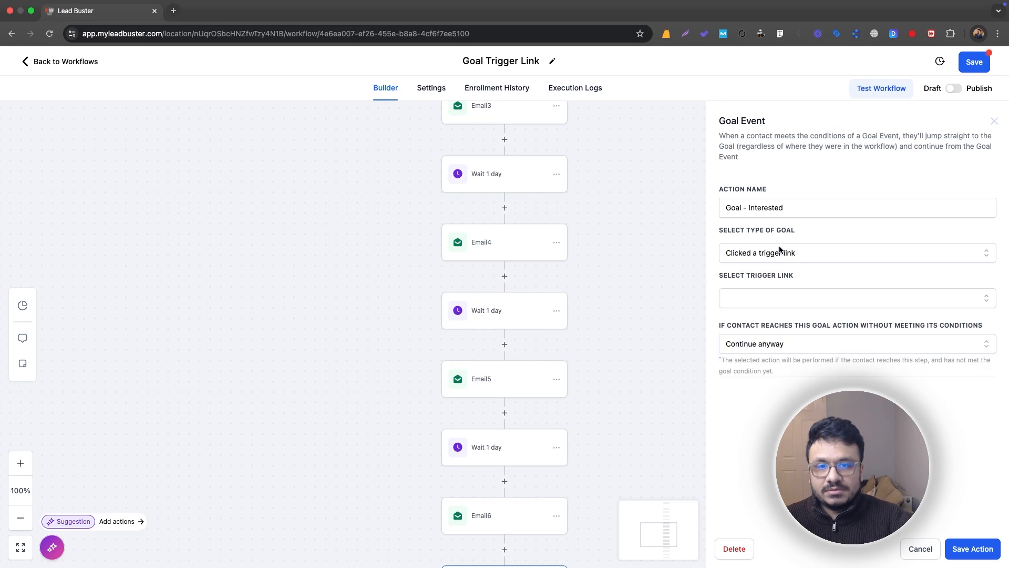
pyautogui.click(770, 296)
pyautogui.click(758, 323)
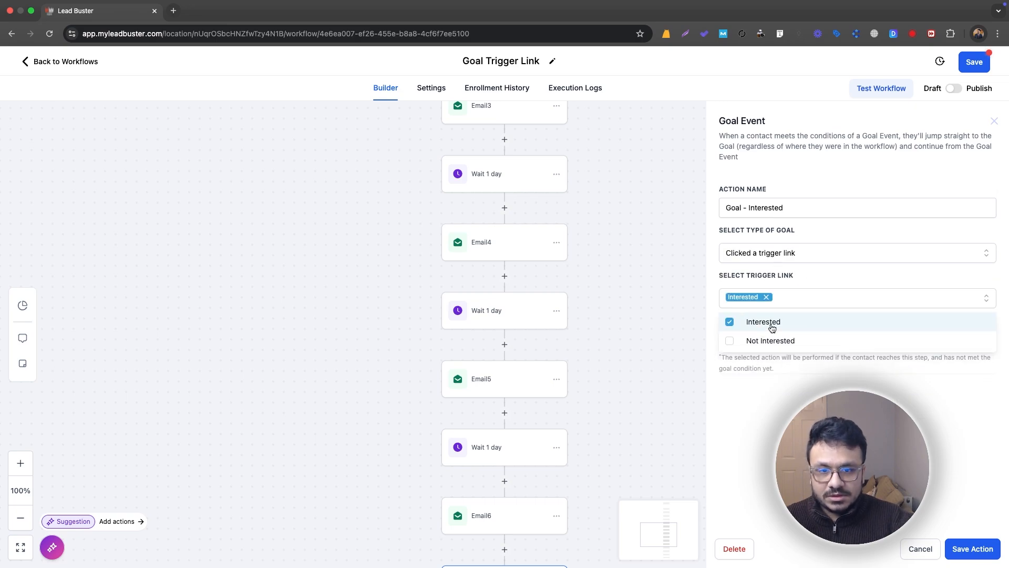
# Step: Try "Continue anyway" and "End this workflow" as the behaviour for contacts reaching the goal without meeting its conditions
pyautogui.click(767, 342)
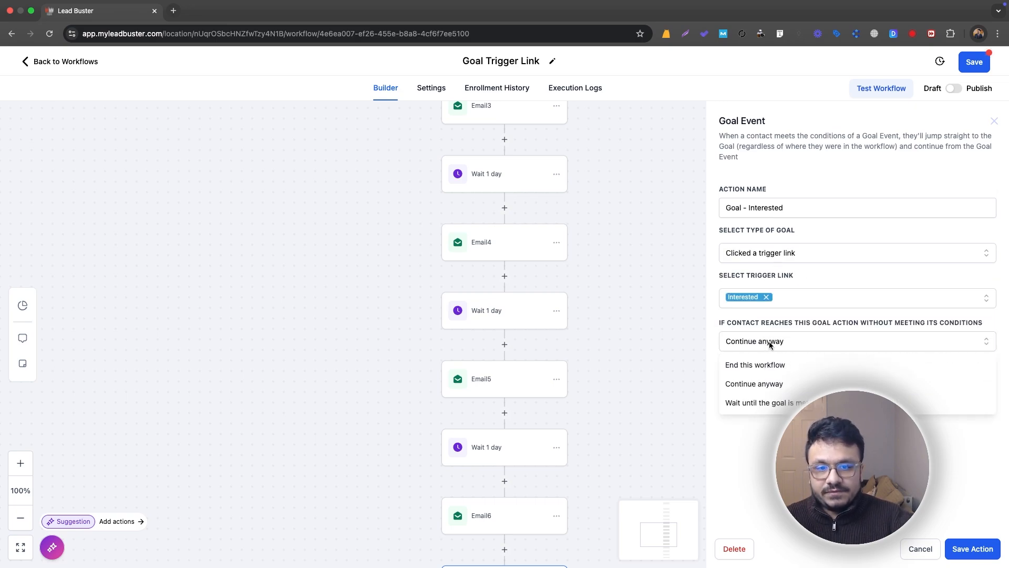
pyautogui.click(754, 384)
pyautogui.scroll(-5, 568, 387)
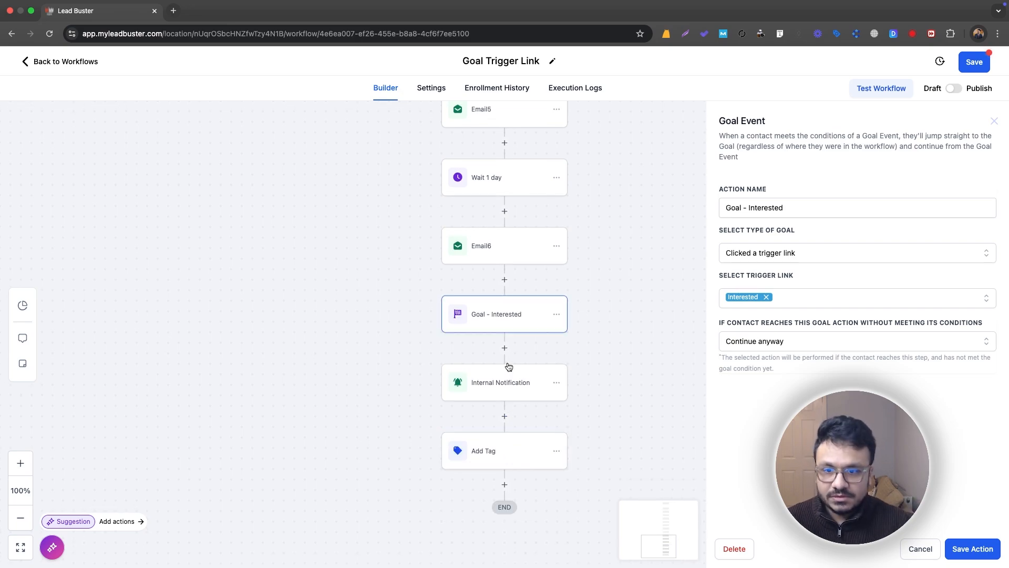
pyautogui.click(763, 344)
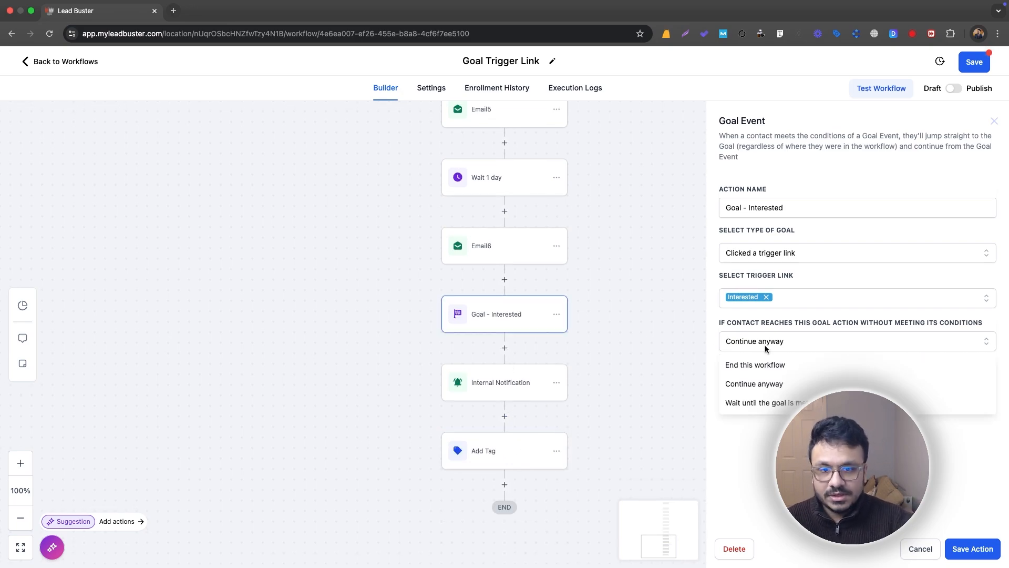
pyautogui.click(766, 365)
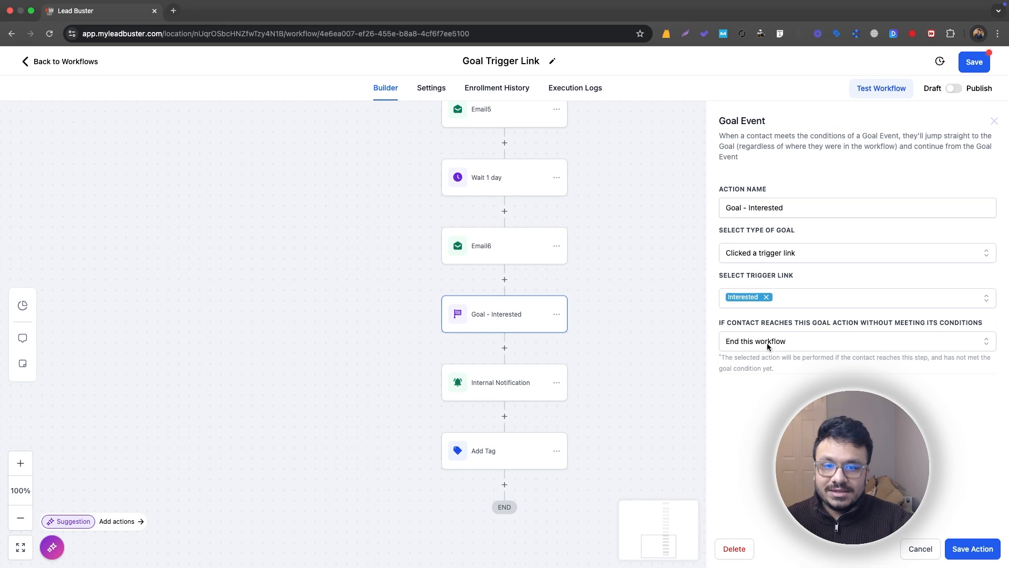
# Step: Delete the Internal Notification action together with all actions below it and confirm the deletion
pyautogui.scroll(3, 507, 391)
pyautogui.scroll(-3, 537, 465)
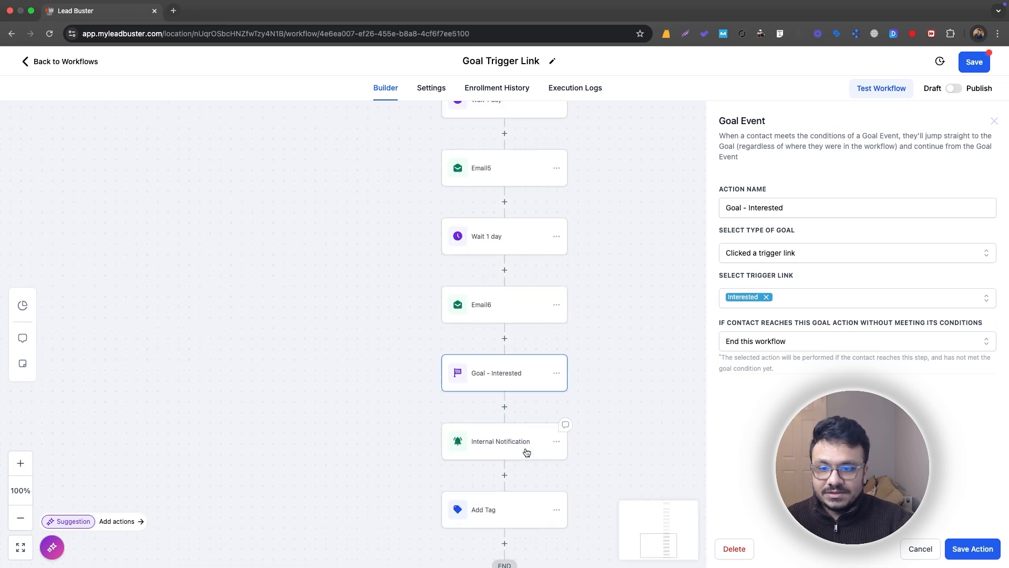
pyautogui.click(556, 382)
pyautogui.moveTo(619, 457)
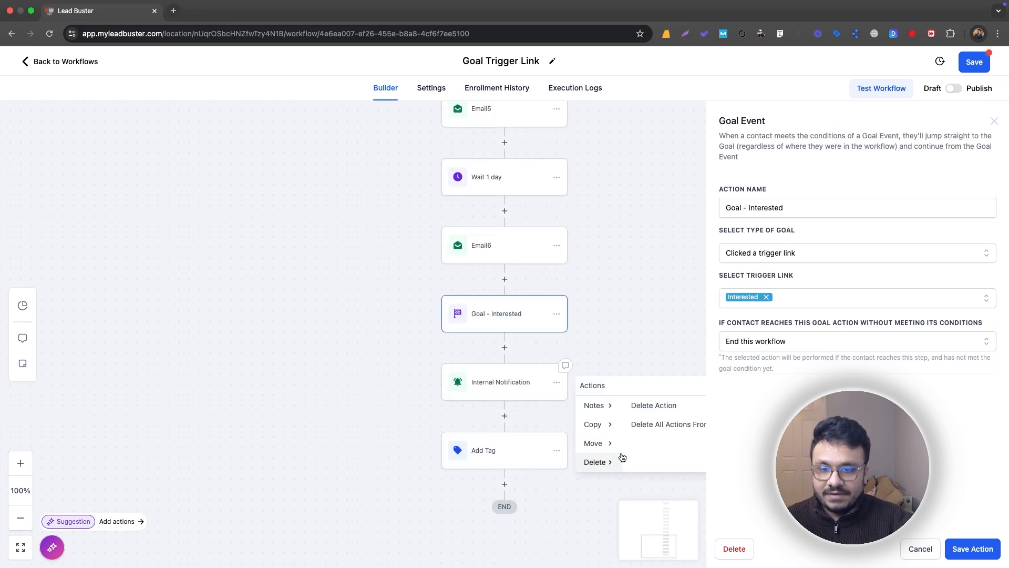
pyautogui.click(657, 424)
pyautogui.click(616, 351)
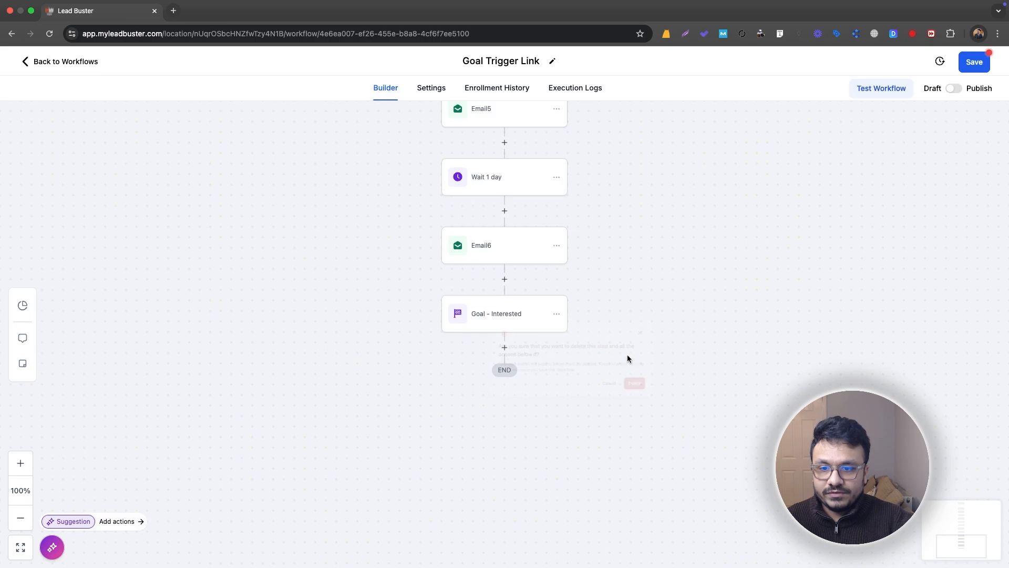
# Step: Set "Goal - Interested" to "End this workflow" for contacts who reach it without meeting its conditions, and save the action
pyautogui.click(531, 328)
pyautogui.click(872, 341)
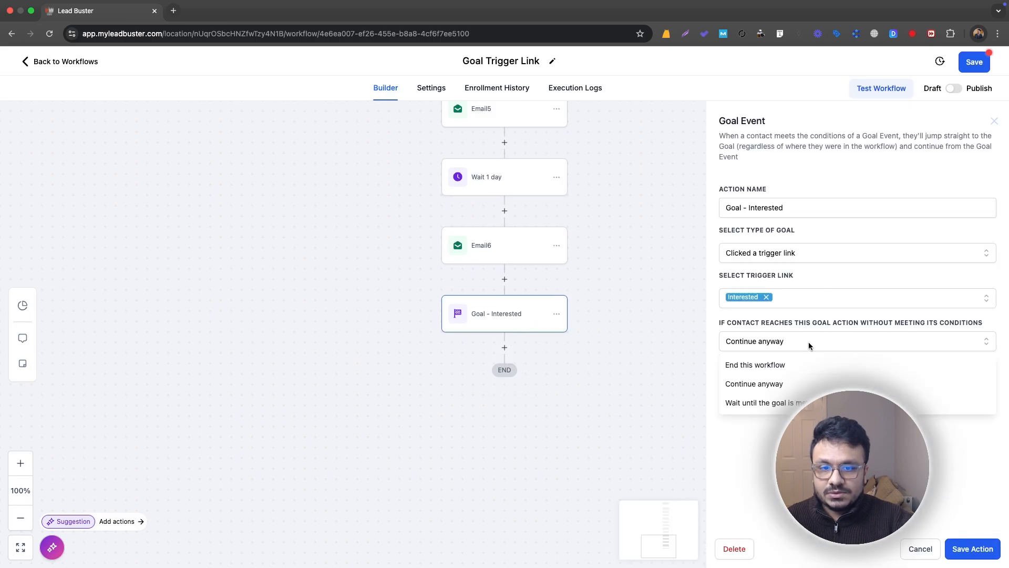
pyautogui.click(750, 366)
pyautogui.click(972, 548)
# Step: Review the workflow from Email1 through Email6 to its end and open the "Goal - Interested" settings
pyautogui.scroll(10, 478, 275)
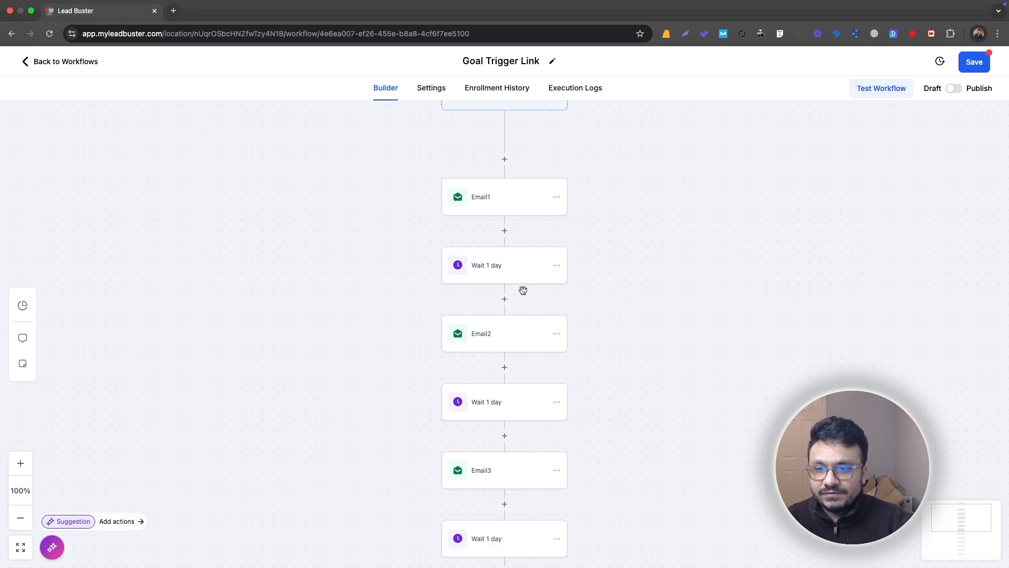
pyautogui.scroll(-1, 536, 292)
pyautogui.scroll(-10, 528, 309)
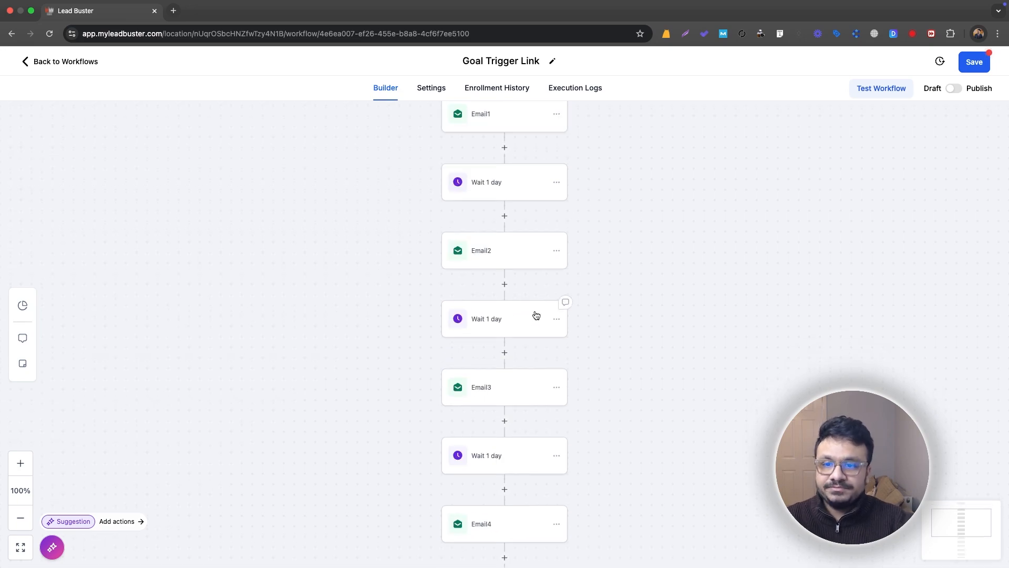
pyautogui.scroll(-3, 505, 415)
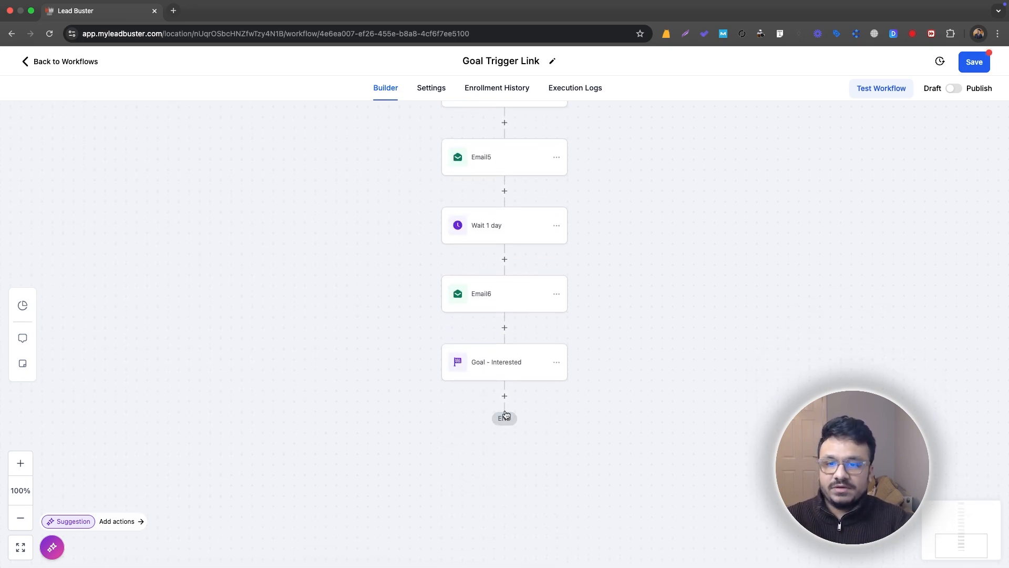
pyautogui.scroll(3, 504, 407)
pyautogui.scroll(-4, 505, 408)
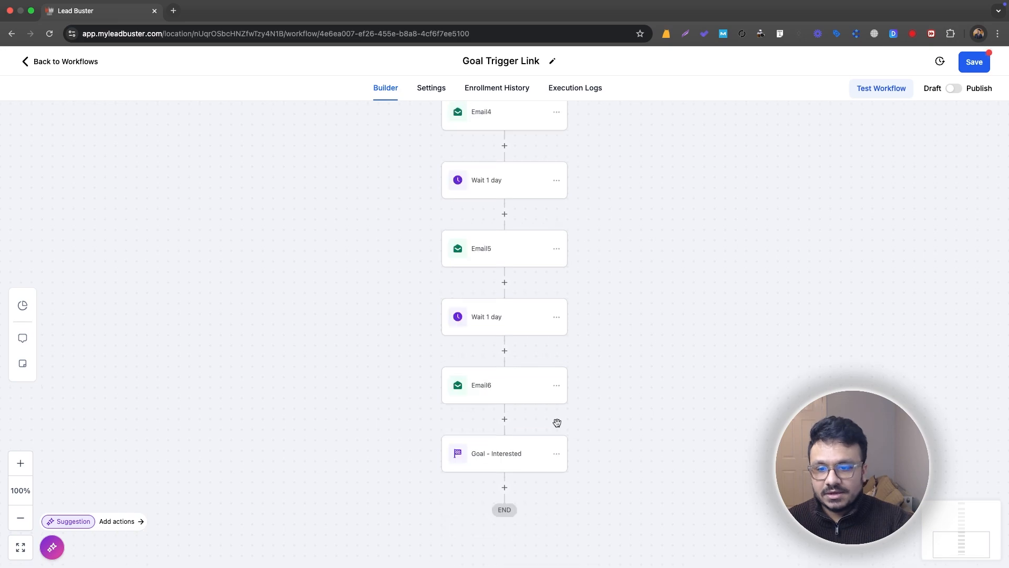
pyautogui.click(448, 303)
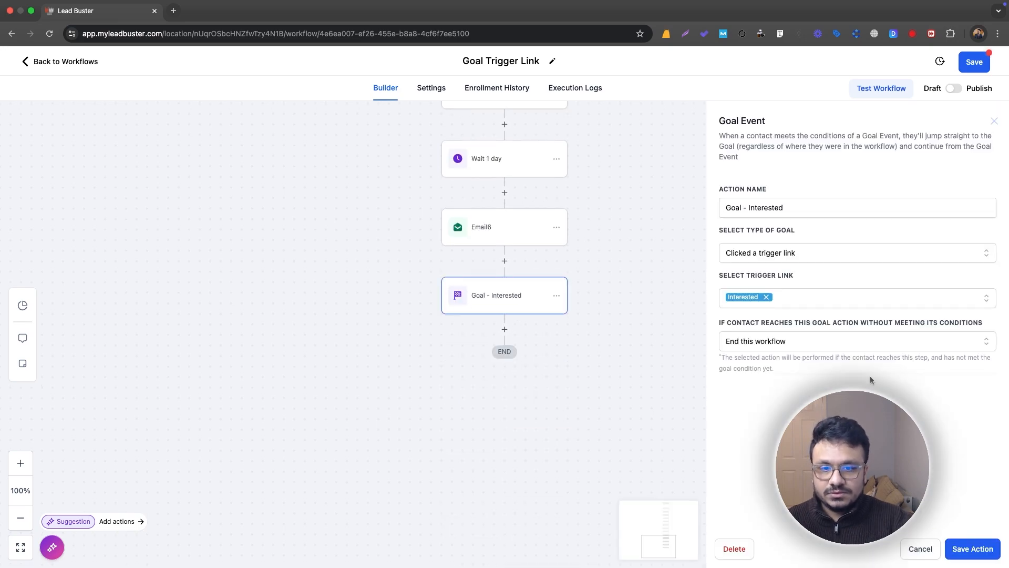
# Step: Set "Goal - Interested" to "Wait until the goal is met" for contacts who reach it without meeting its conditions
pyautogui.click(821, 342)
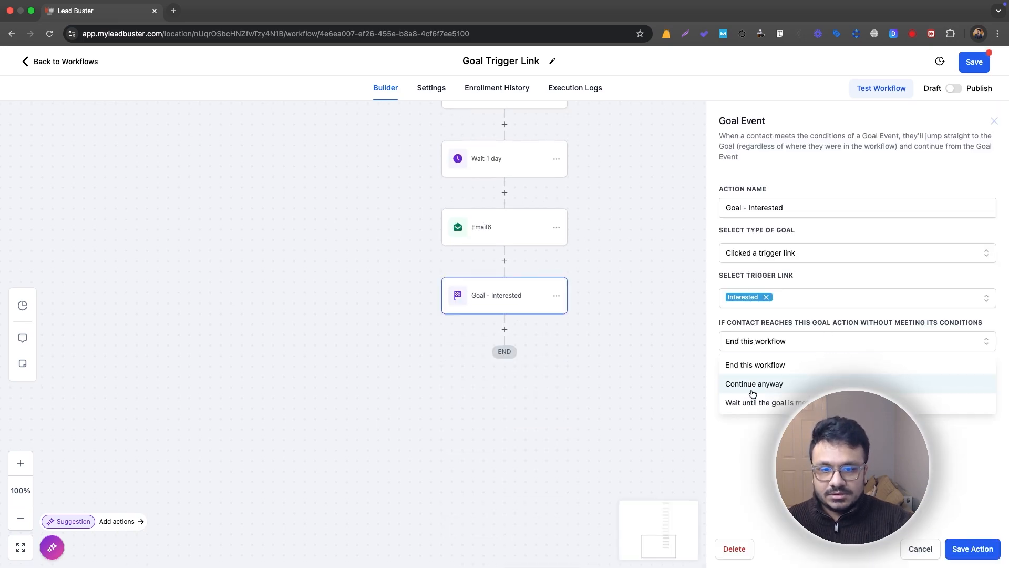
pyautogui.click(762, 402)
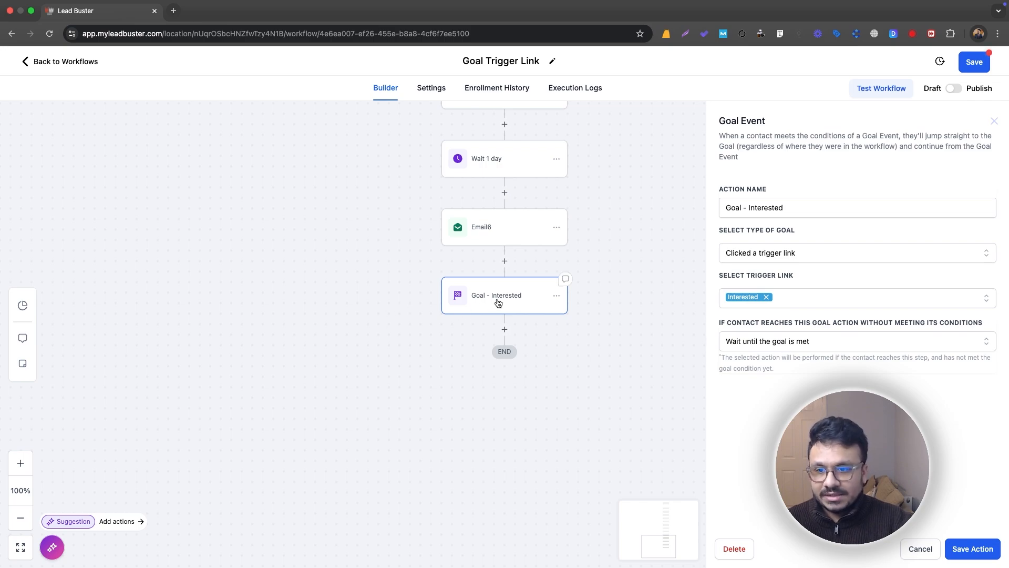
# Step: Review the sequence of emails and one-day waits from Email2 through Email6 leading to the "Goal - Interested" event
pyautogui.scroll(5, 507, 306)
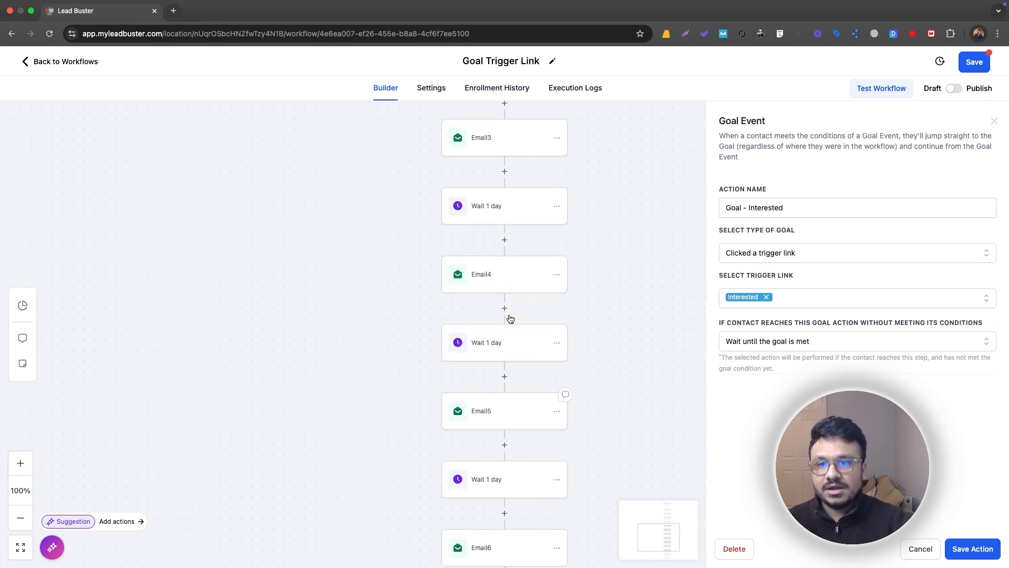
pyautogui.scroll(-3, 509, 318)
pyautogui.scroll(-3, 520, 268)
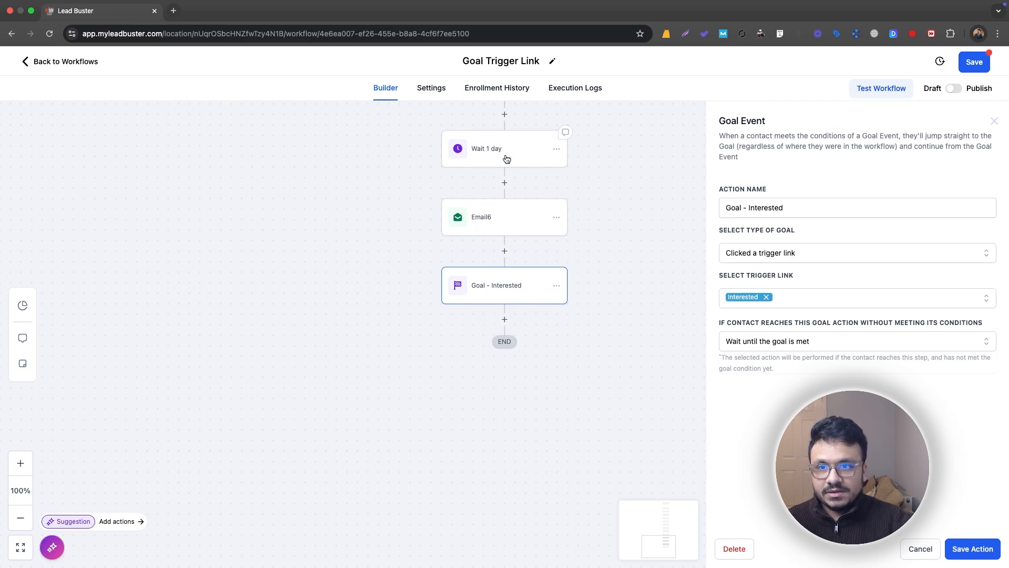
pyautogui.scroll(5, 506, 189)
pyautogui.scroll(-3, 507, 196)
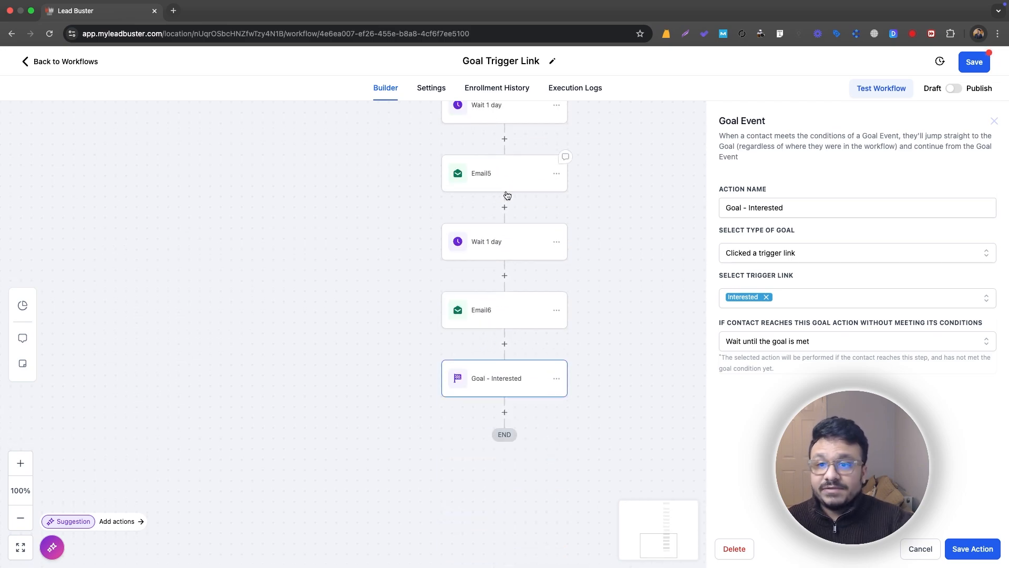
pyautogui.scroll(-1, 506, 195)
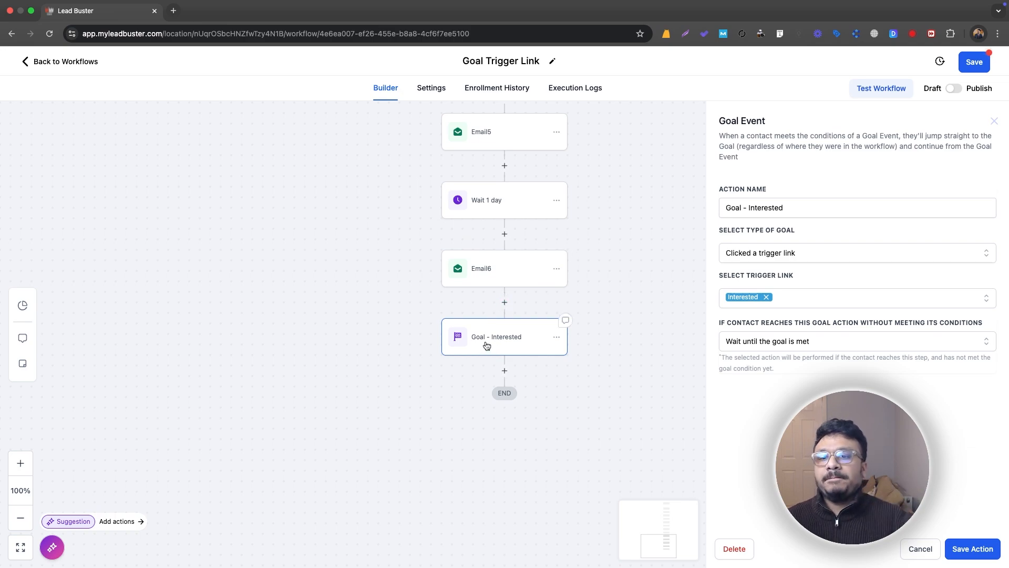
pyautogui.scroll(10, 486, 344)
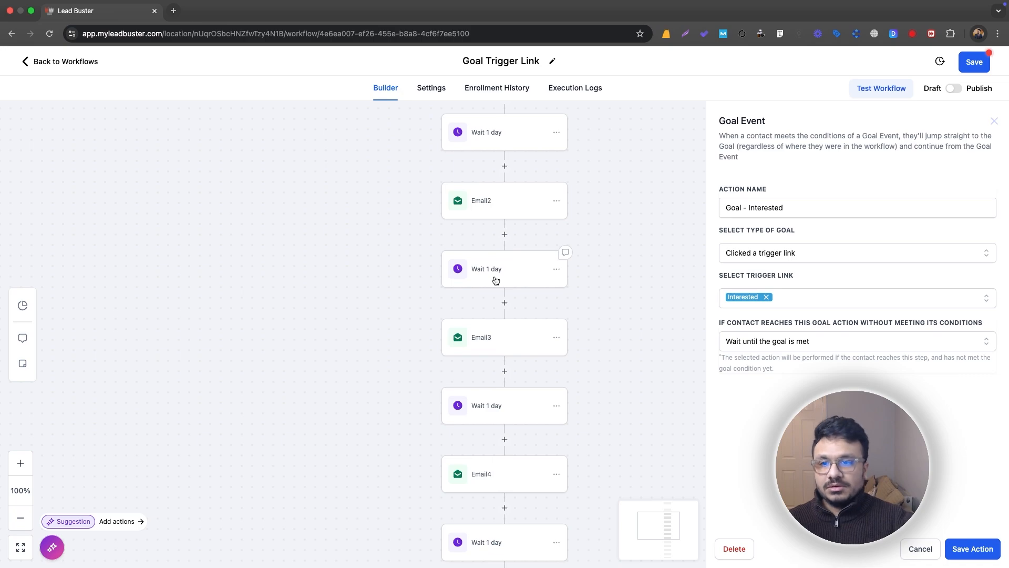
pyautogui.scroll(-4, 496, 280)
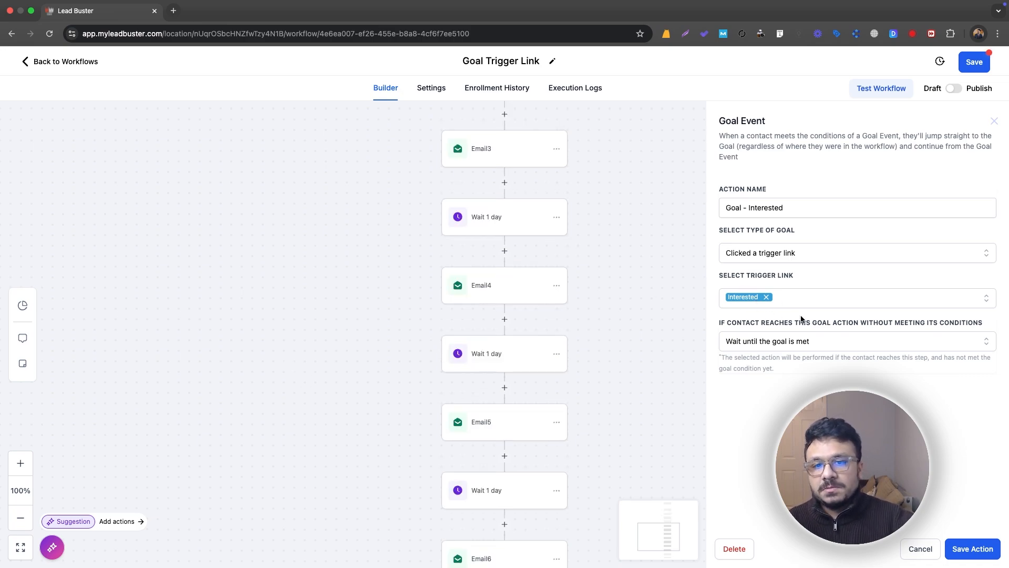
pyautogui.scroll(-4, 591, 289)
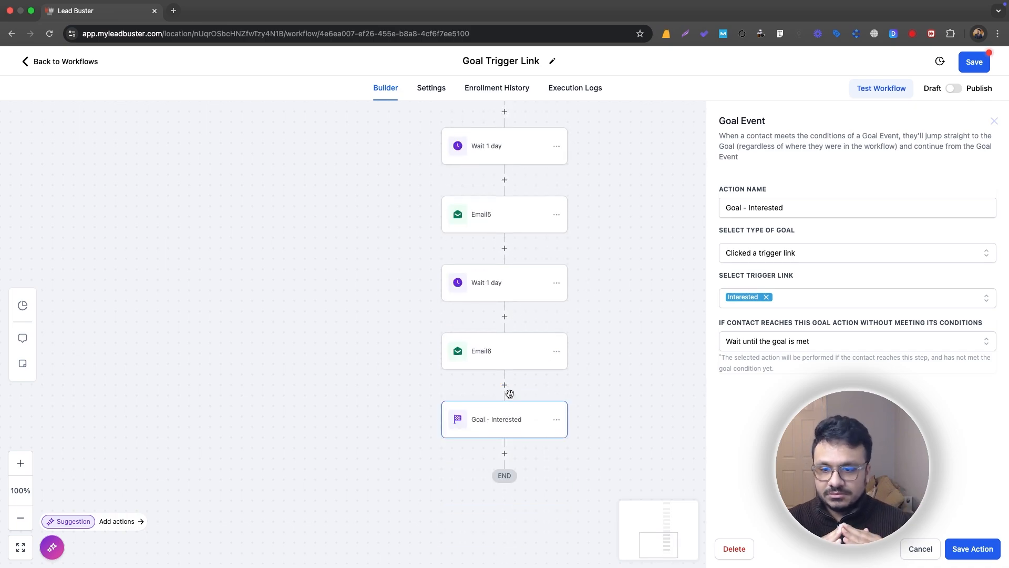
# Step: Save the "Goal - Interested" action and the whole "Goal Trigger Link" workflow
pyautogui.click(971, 548)
pyautogui.click(976, 62)
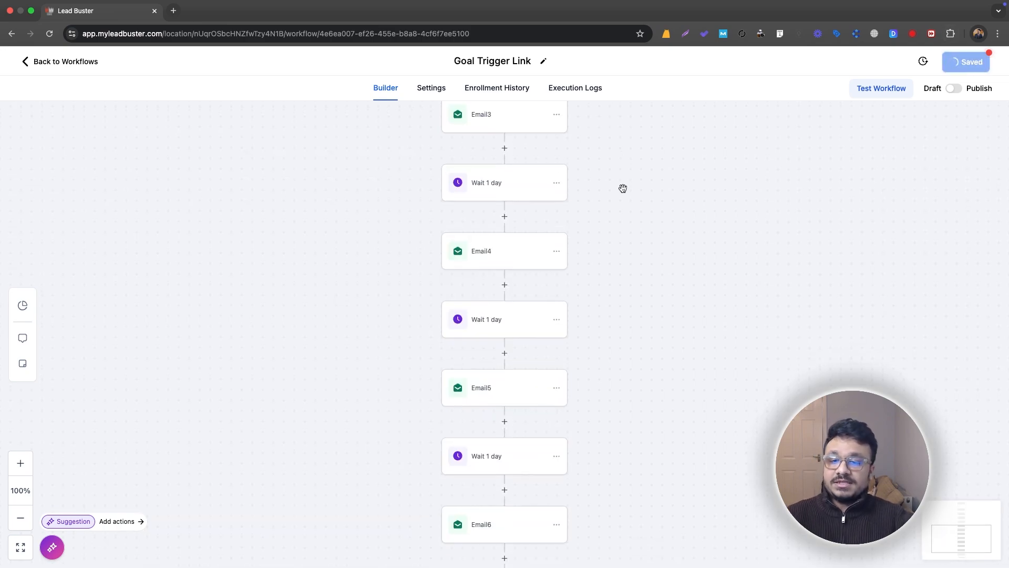